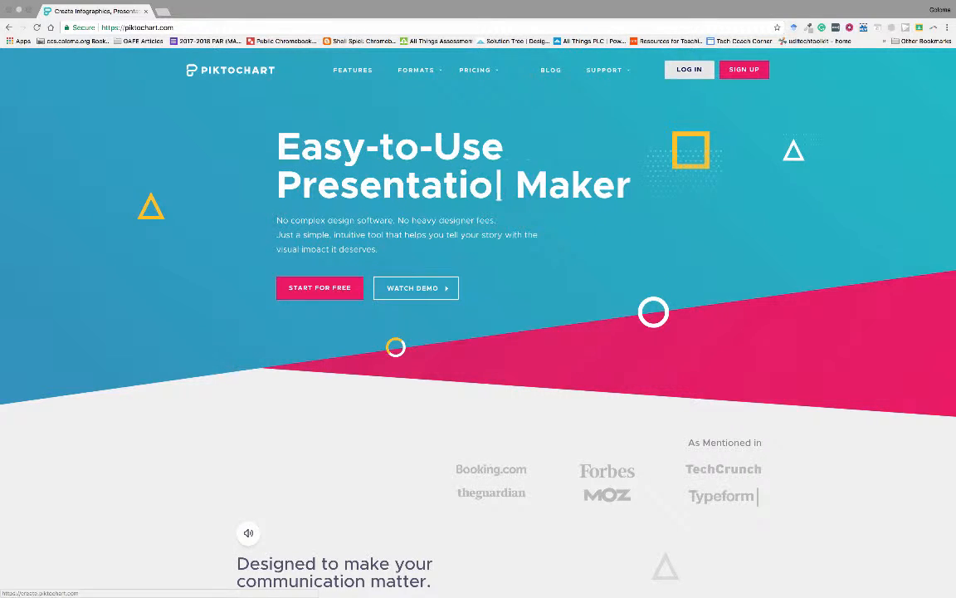
Step: Open the Piktochart login page and sign in with a Google account
click(744, 70)
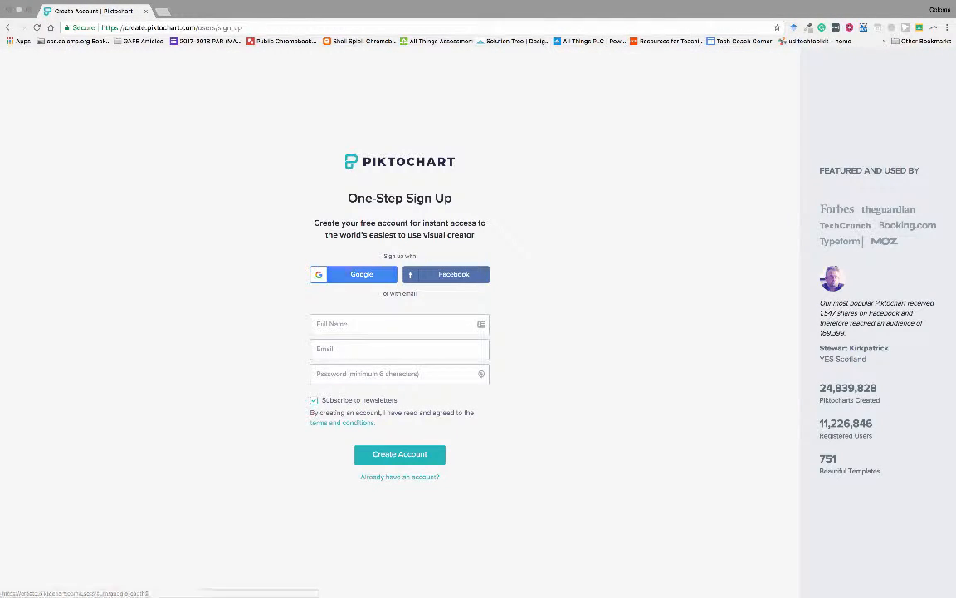
click(9, 27)
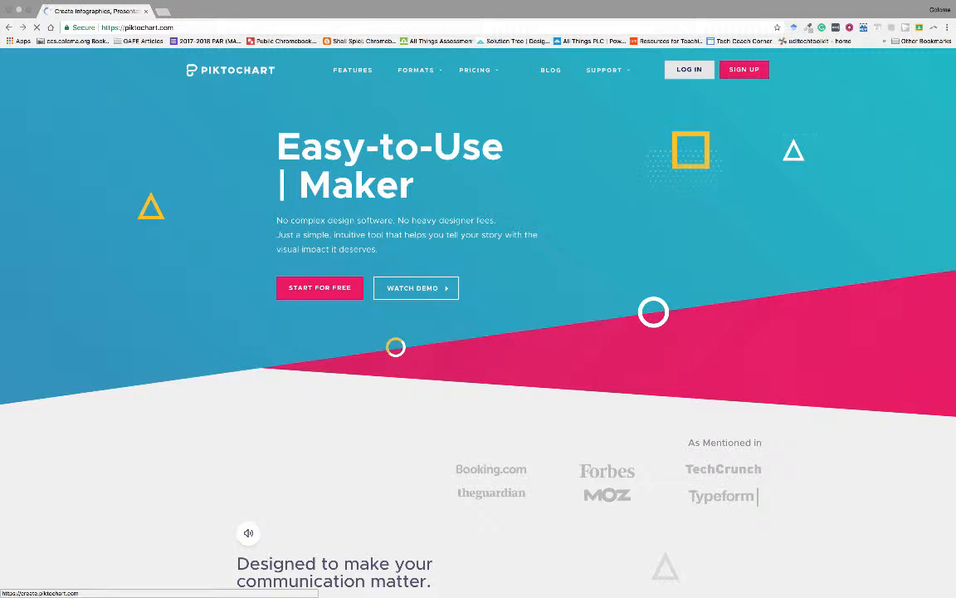
click(689, 70)
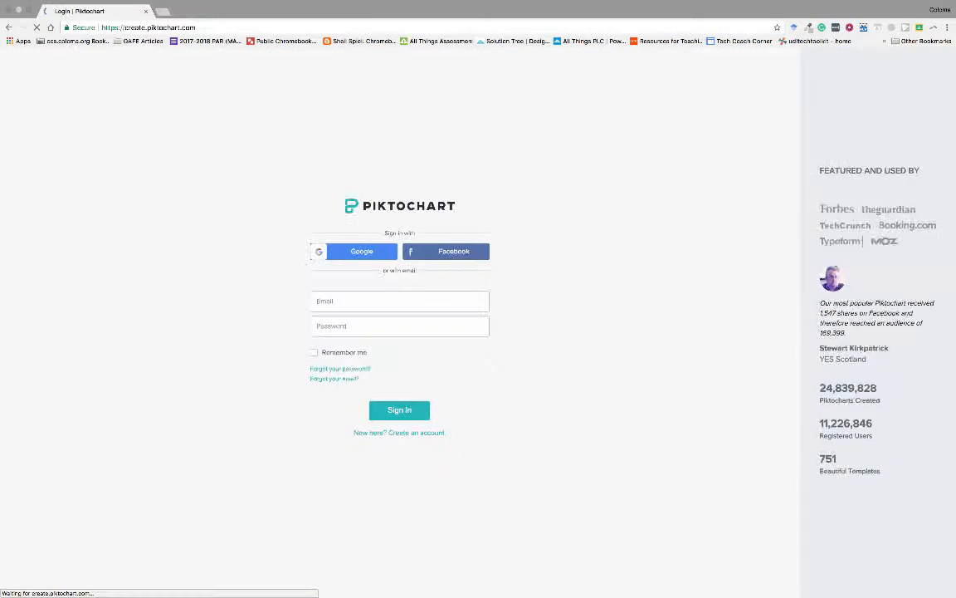
click(361, 250)
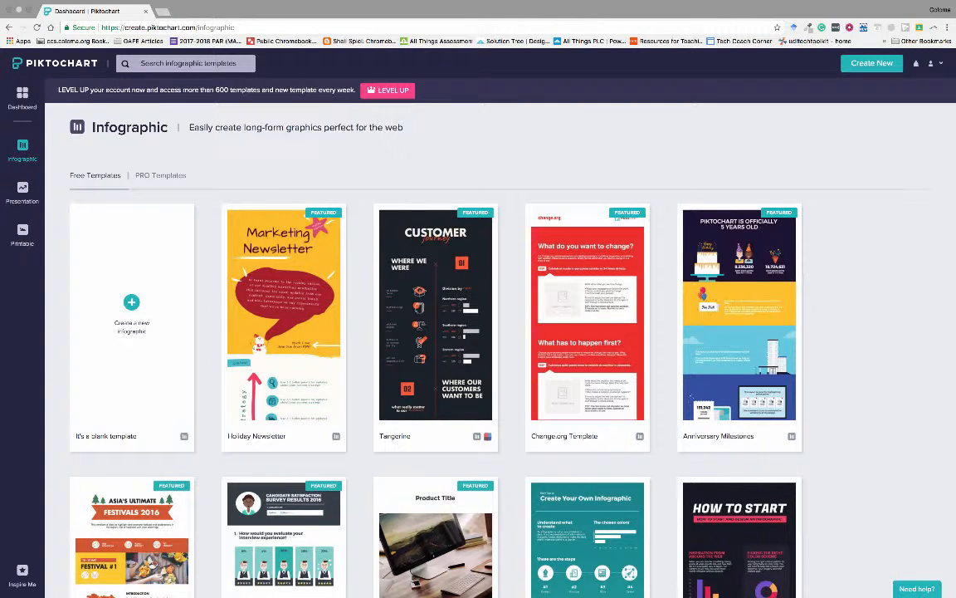
Step: Browse the free infographic templates and start a new infographic from the Tangerine template
scroll(435, 315, down, 2)
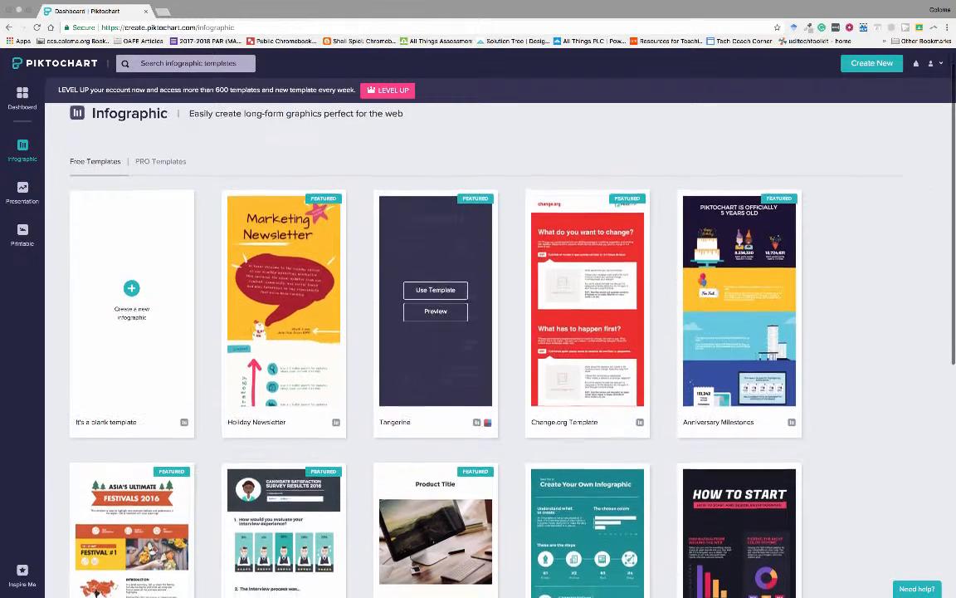
scroll(587, 332, down, 3)
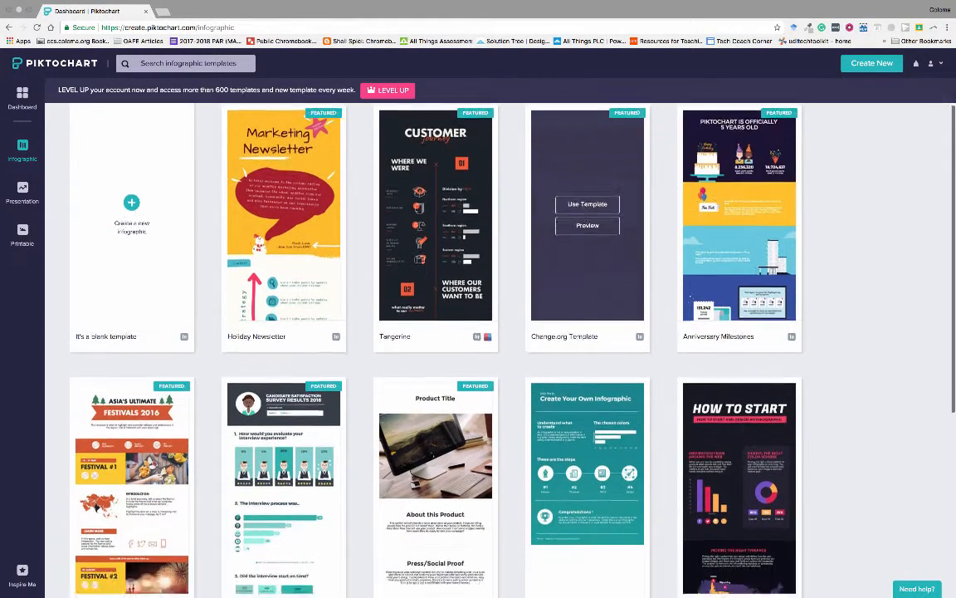
scroll(587, 333, down, 3)
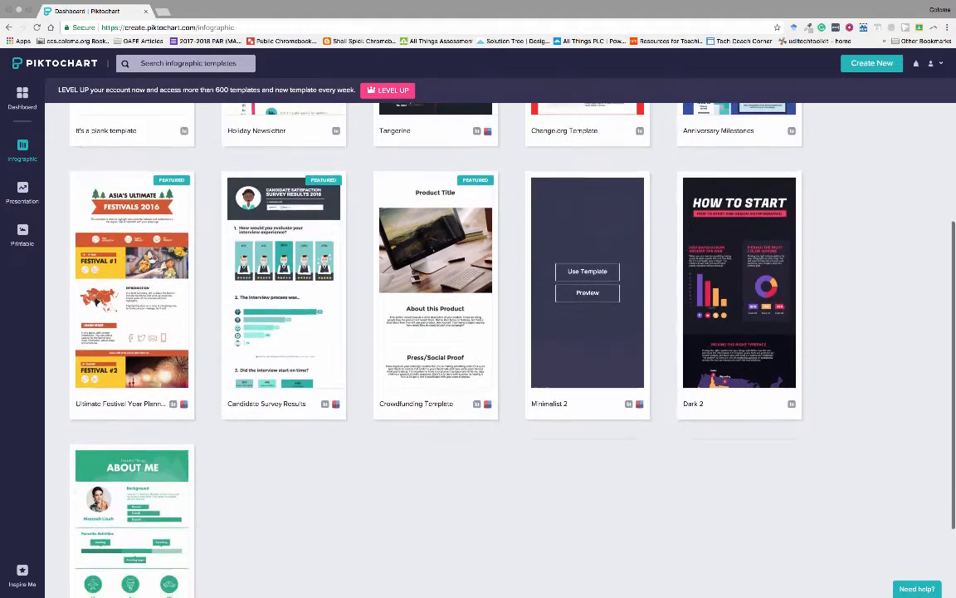
scroll(587, 332, down, 3)
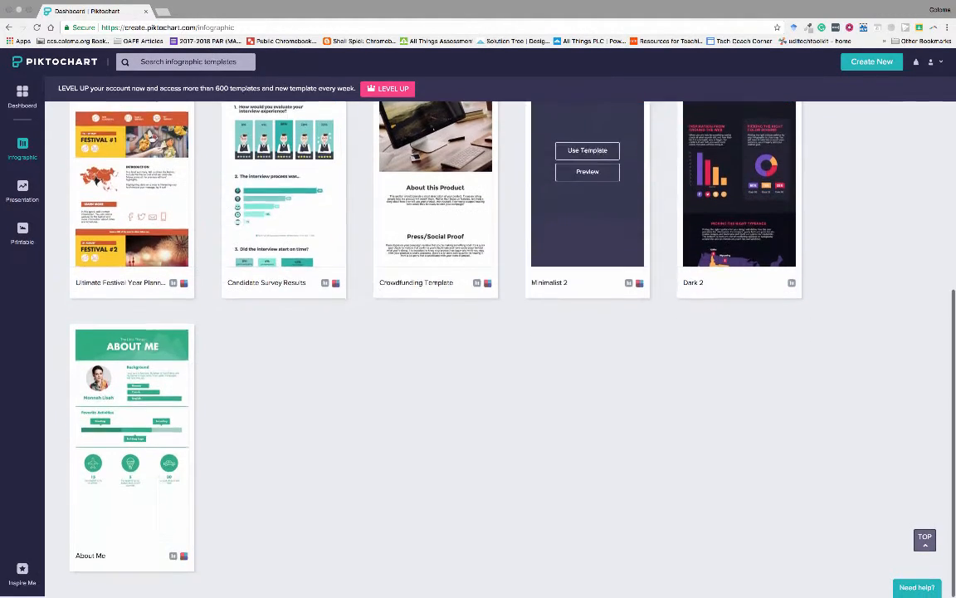
scroll(587, 332, up, 2)
scroll(587, 332, up, 4)
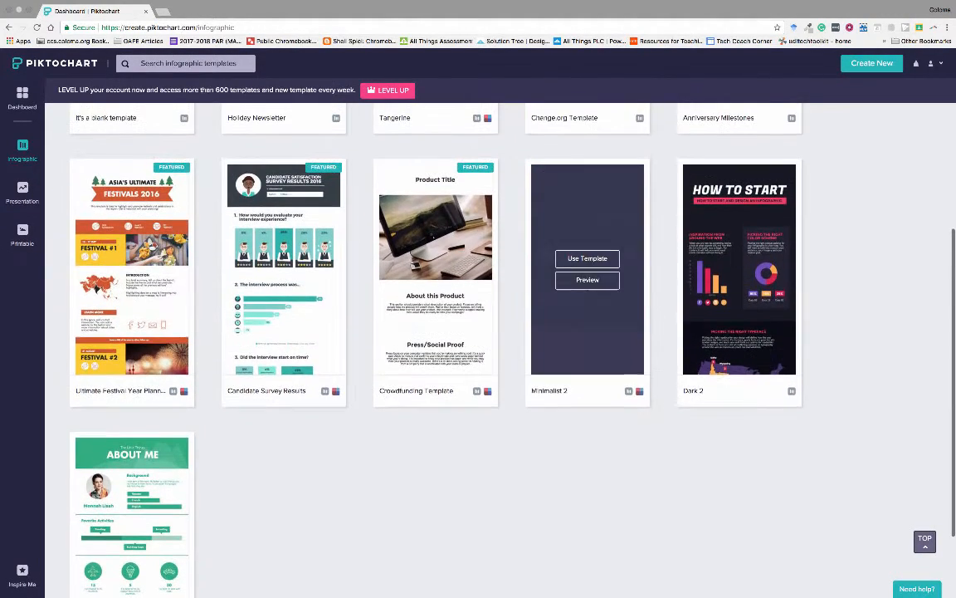
scroll(739, 382, up, 5)
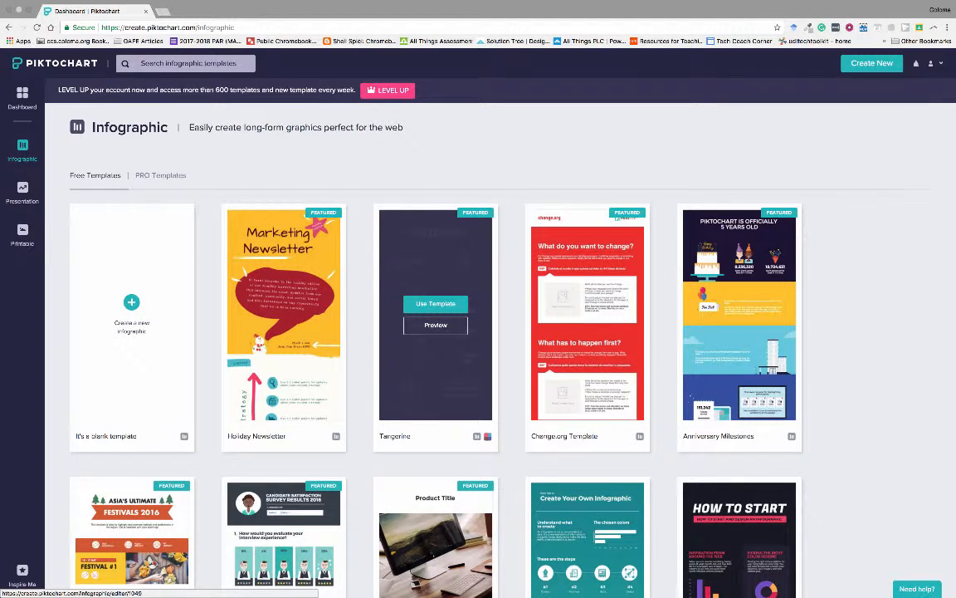
click(435, 303)
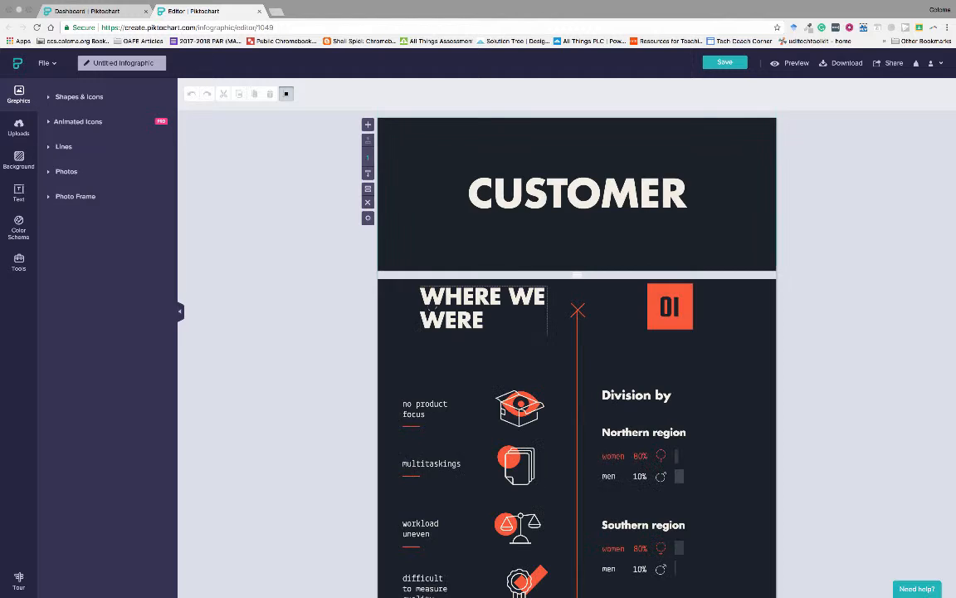
Step: Move the CUSTOMER title up in the header block and replace its text with "The Stock Market Crash"
click(554, 191)
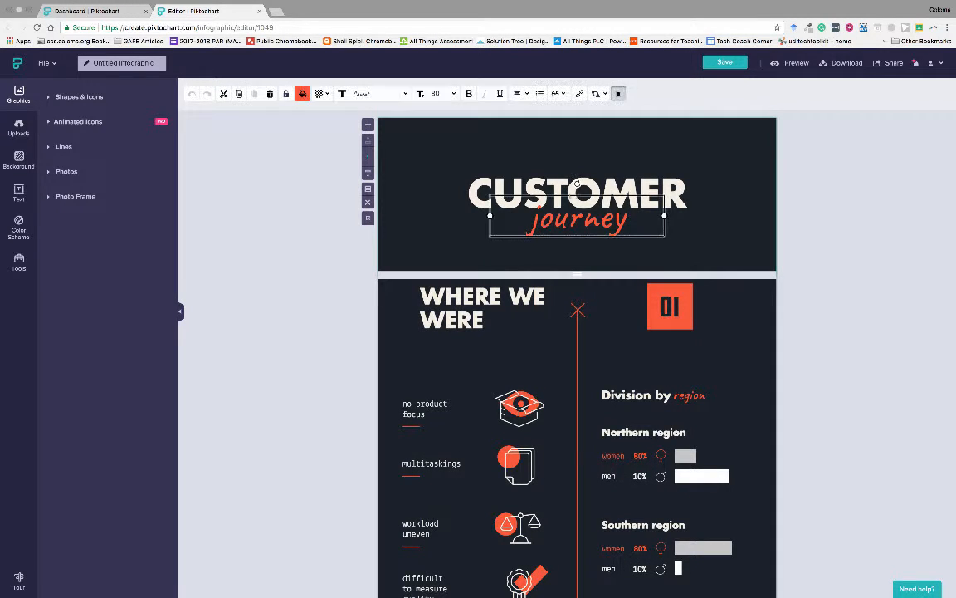
drag(556, 189, 551, 143)
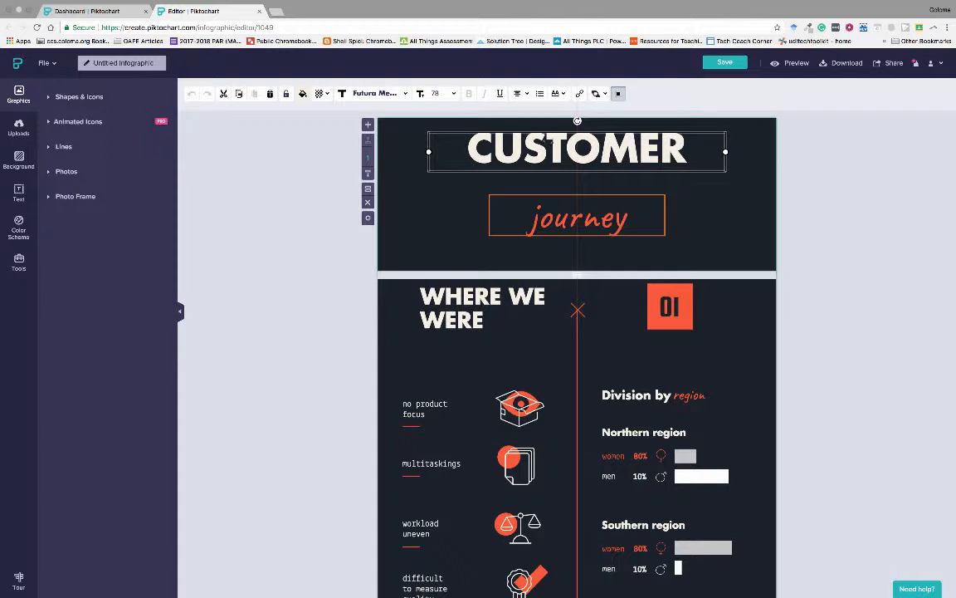
double_click(551, 148)
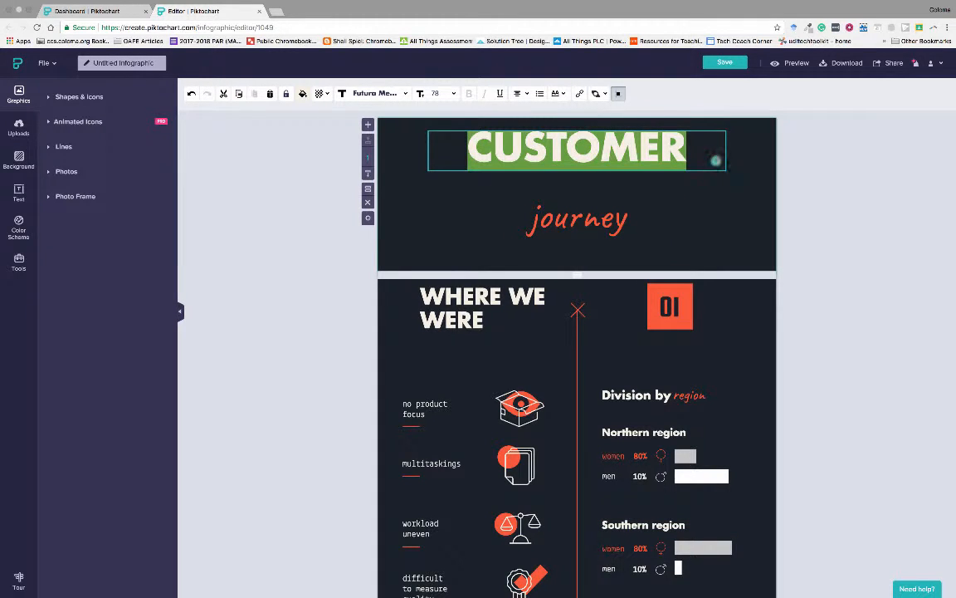
text(The Stock Market Crash)
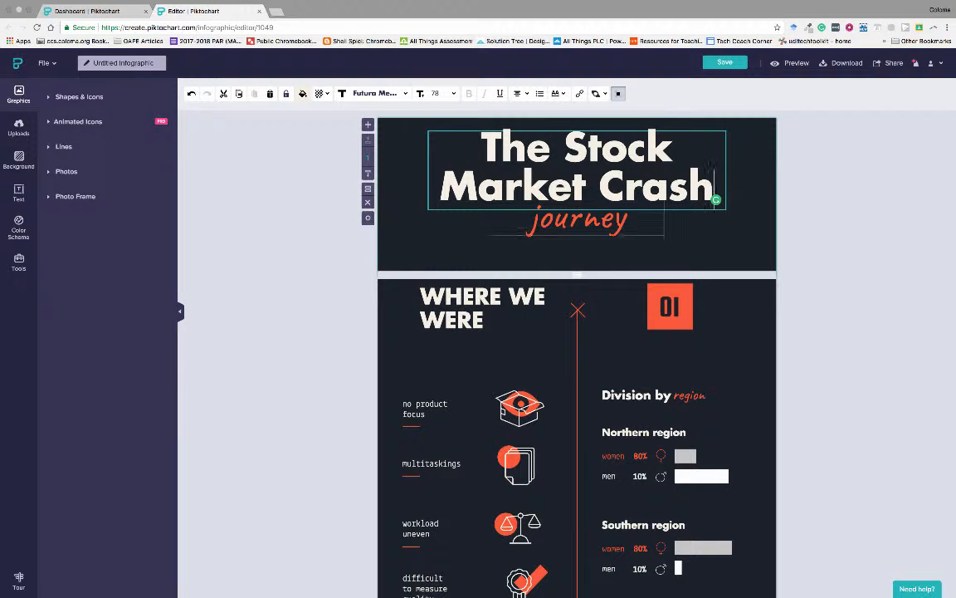
Step: Replace the orange "journey" subtitle with "of 1929"
double_click(581, 220)
text(of ')
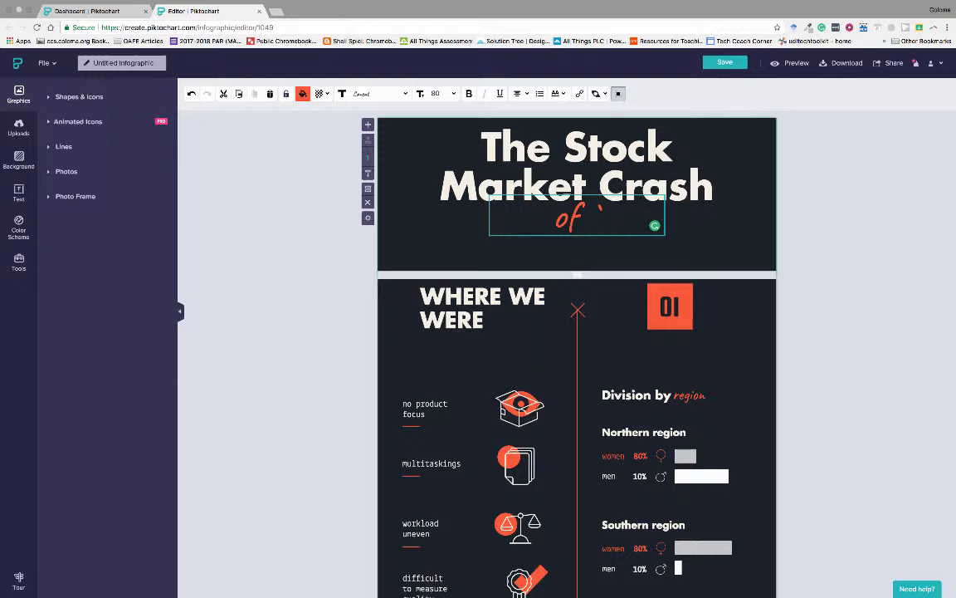
key(BackSpace)
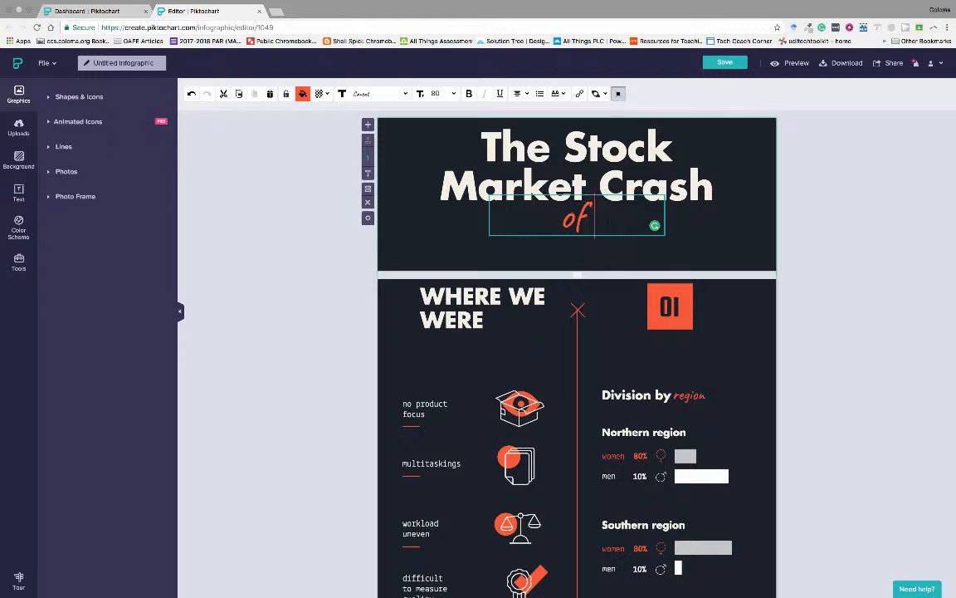
text(1929)
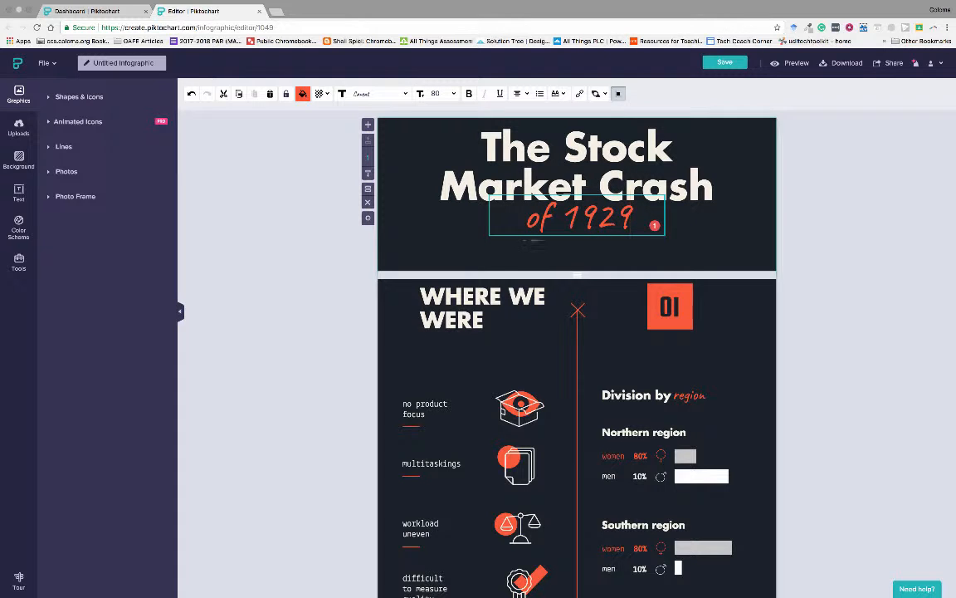
key(Escape)
Step: Shift the "of 1929" subtitle right so it sits under the word Crash, and check the infographic in preview mode
drag(577, 182, 646, 183)
key(Escape)
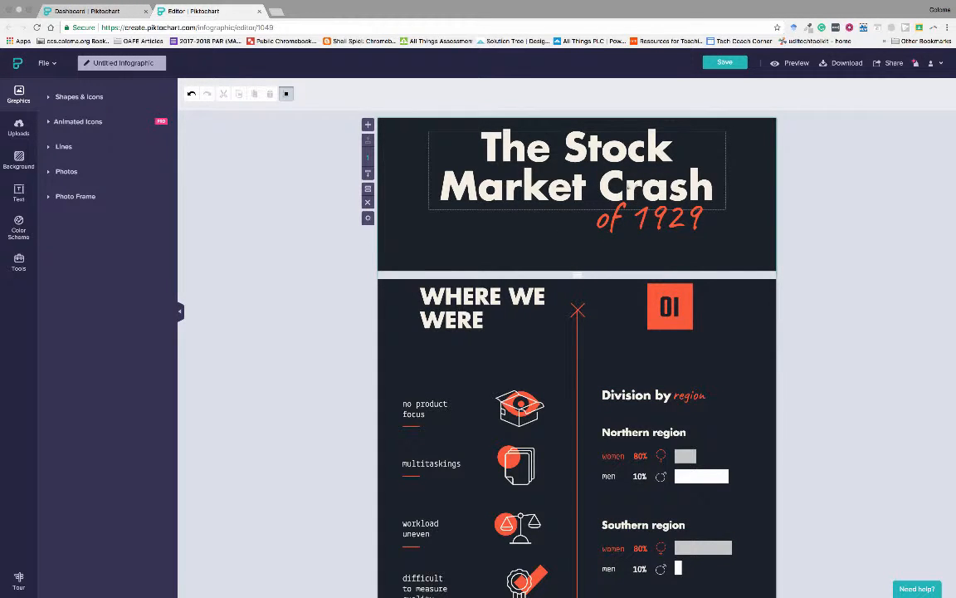
click(790, 62)
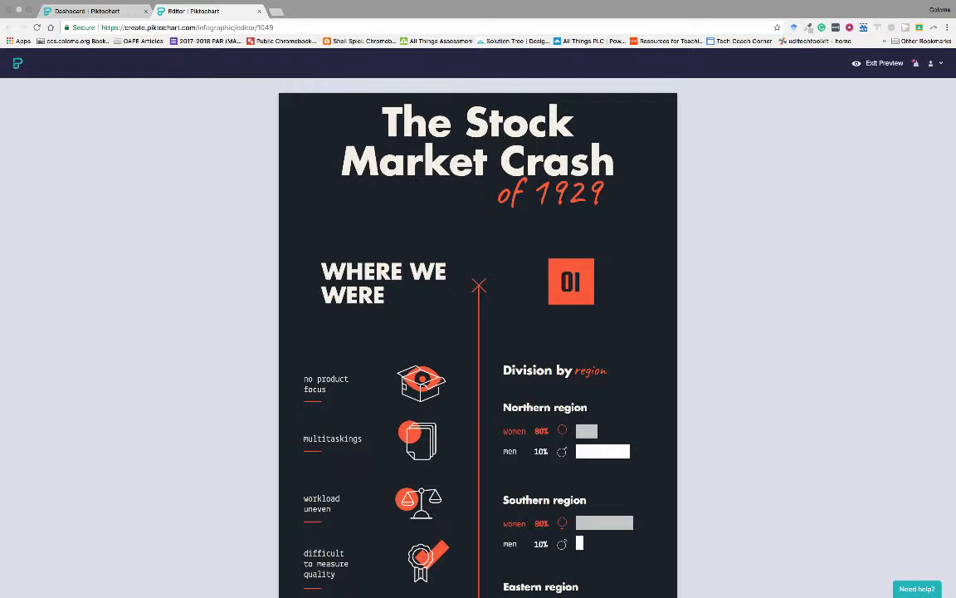
click(883, 63)
Step: Replace the "WHERE WE WERE" section heading with "Background"
scroll(576, 349, down, 1)
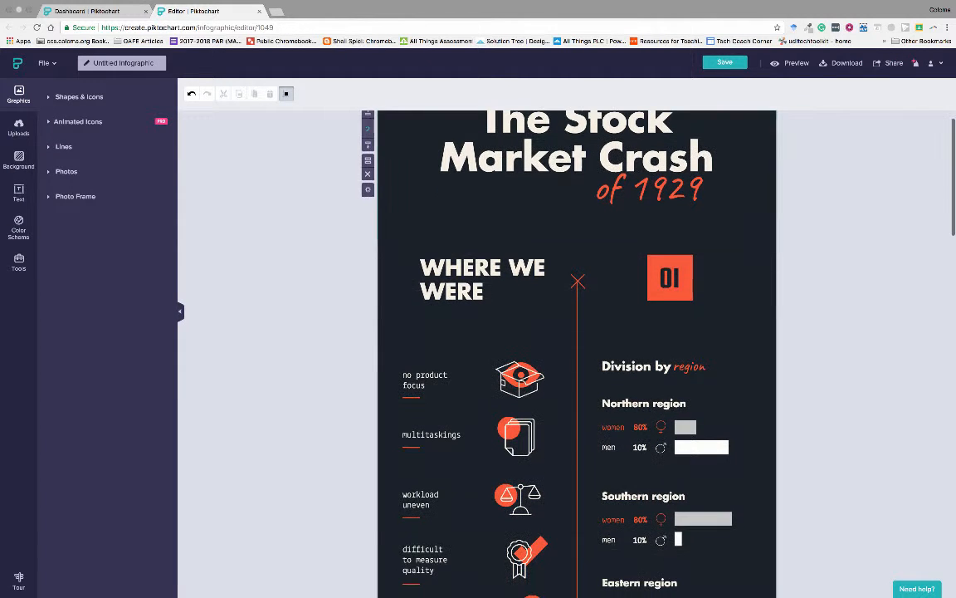
triple_click(483, 269)
double_click(451, 292)
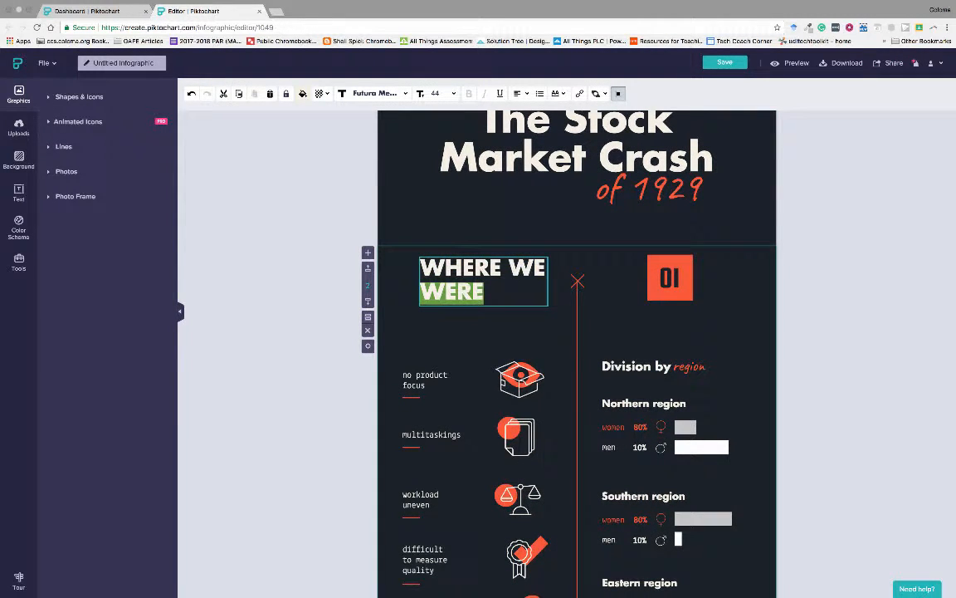
click(483, 291)
drag(484, 291, 417, 262)
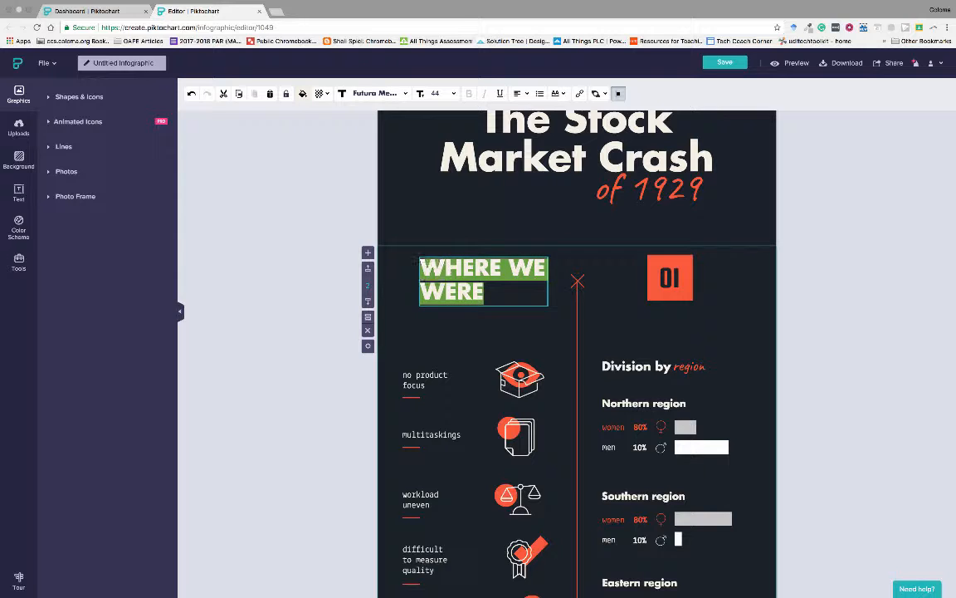
text(Background)
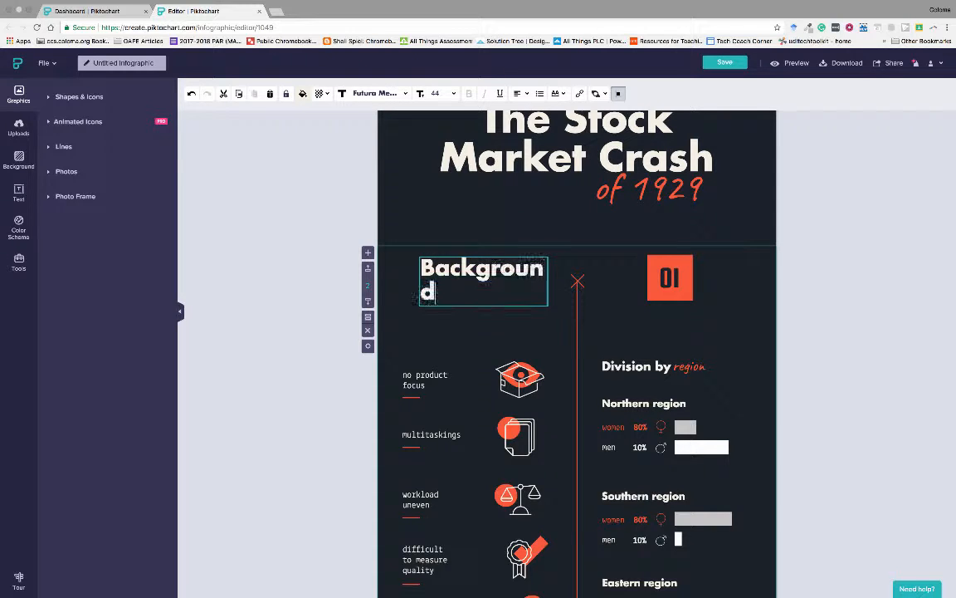
key(Escape)
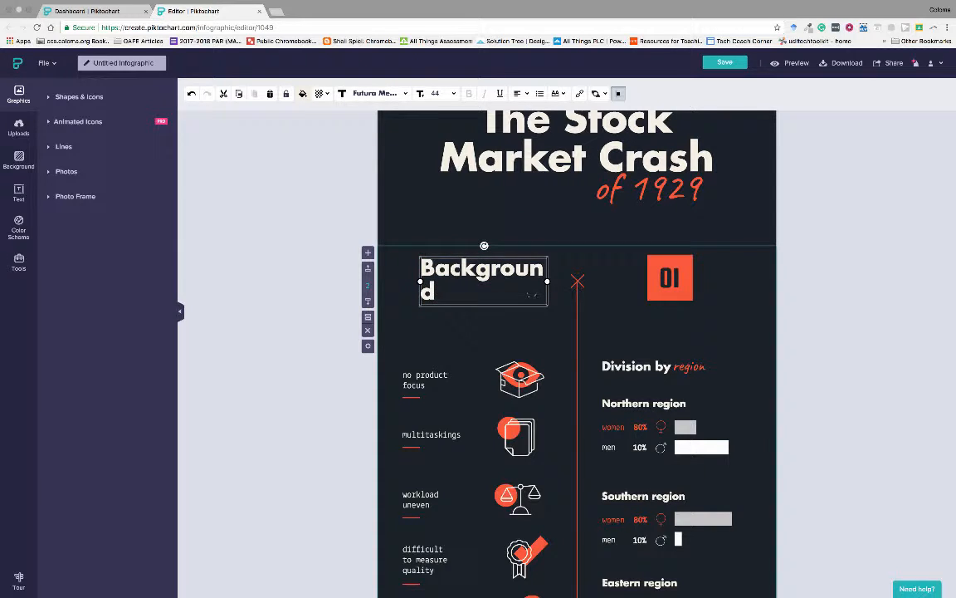
Step: Widen and nudge the Background heading so it fits on one line, and lock it in place
drag(547, 282, 561, 281)
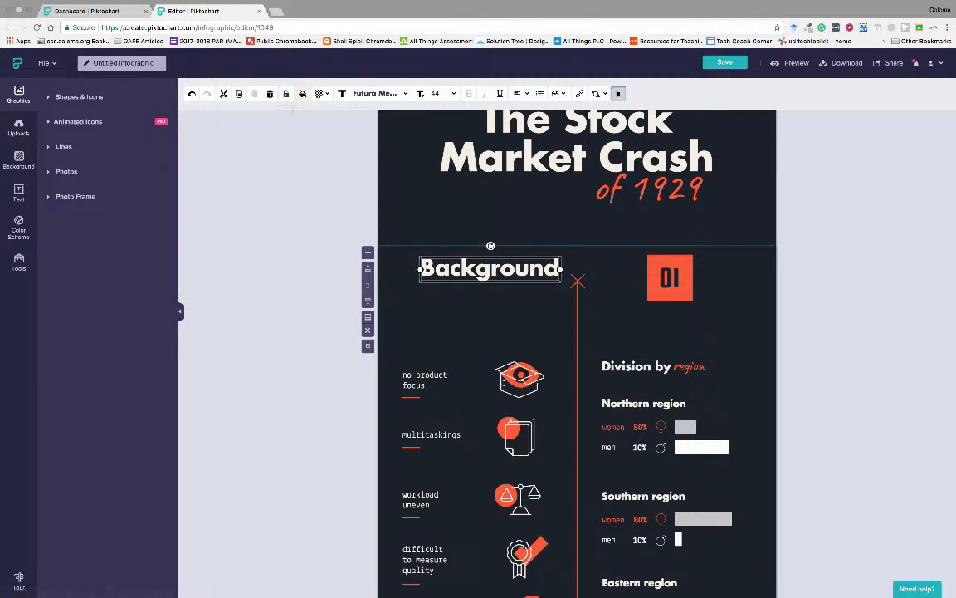
drag(490, 268, 485, 265)
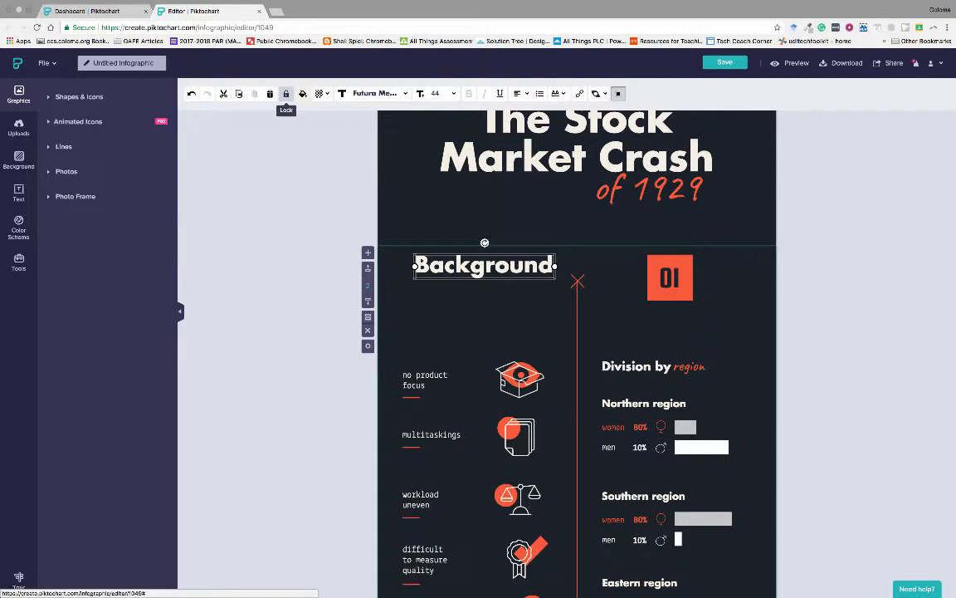
click(286, 93)
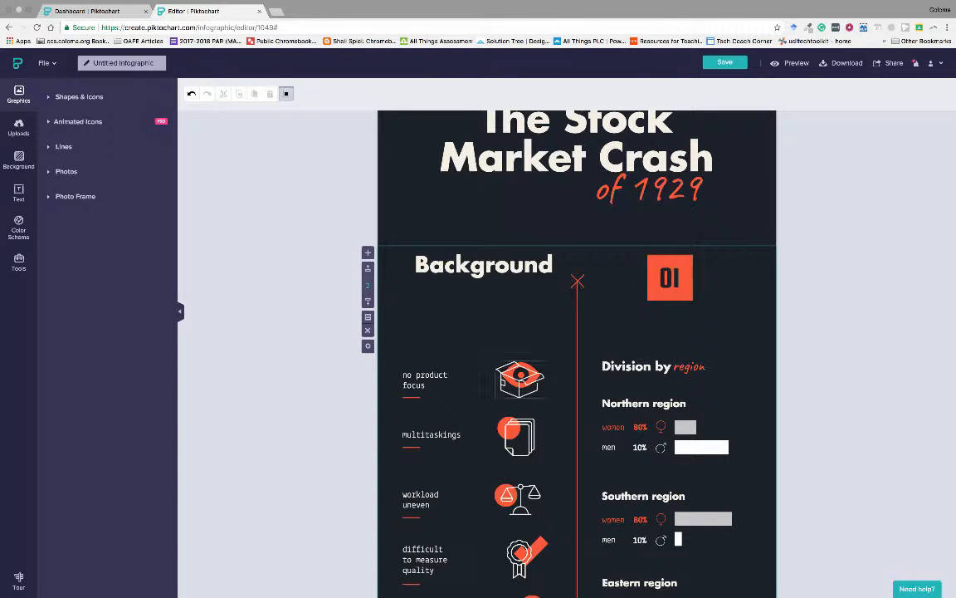
Step: Replace the "no product focus" label beside the box icon with "Growing Economy"
click(519, 378)
double_click(425, 378)
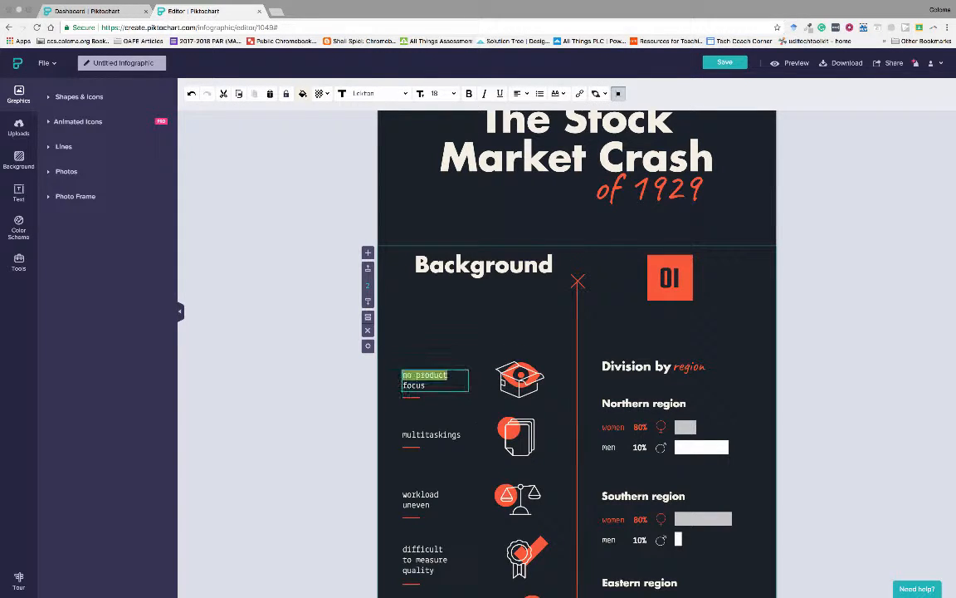
drag(447, 375, 426, 386)
text(Orow)
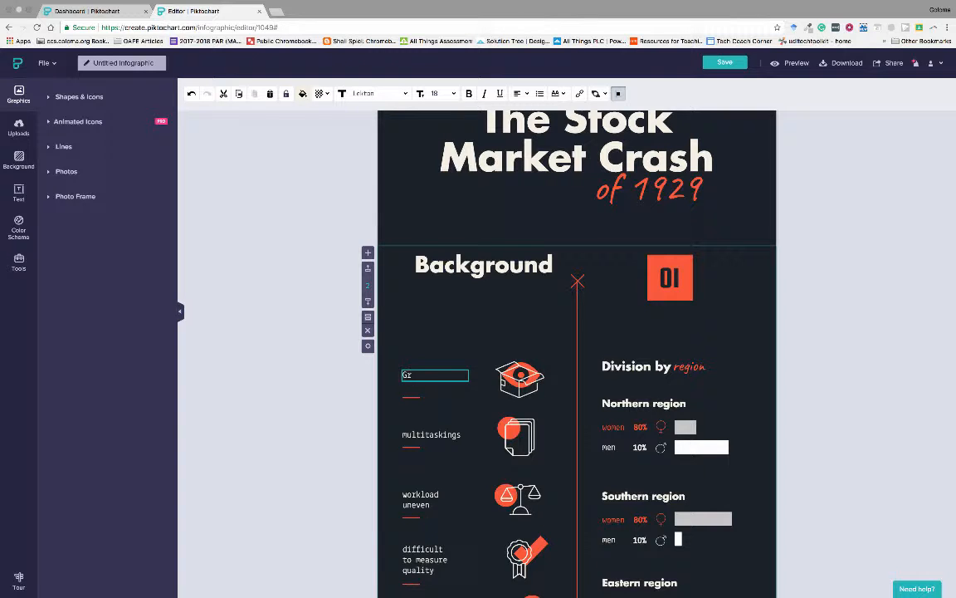
text(owing Economy)
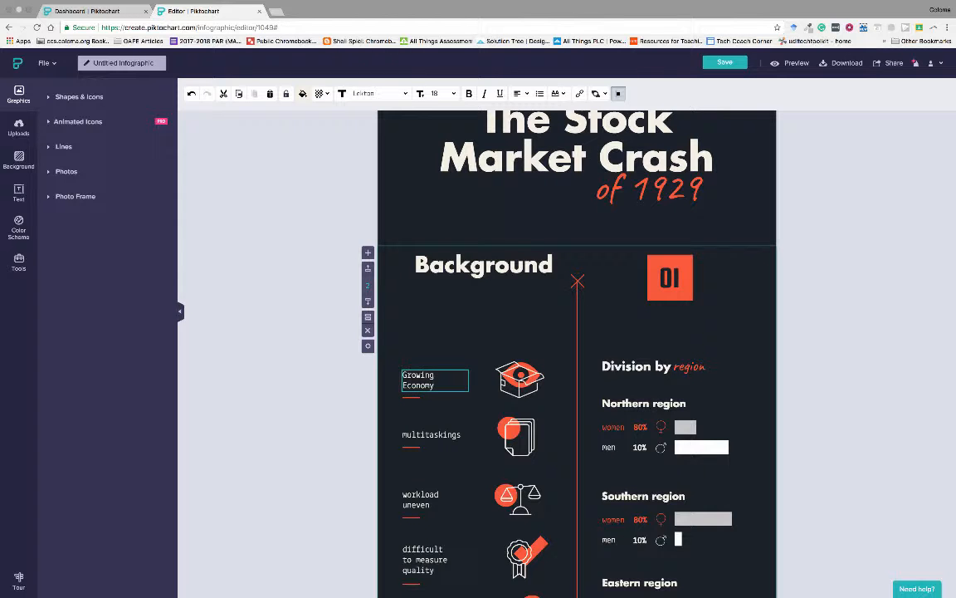
Step: Move the open box graphic up and left off the orange eye icon, and select the eye
click(519, 380)
drag(520, 380, 485, 351)
click(522, 375)
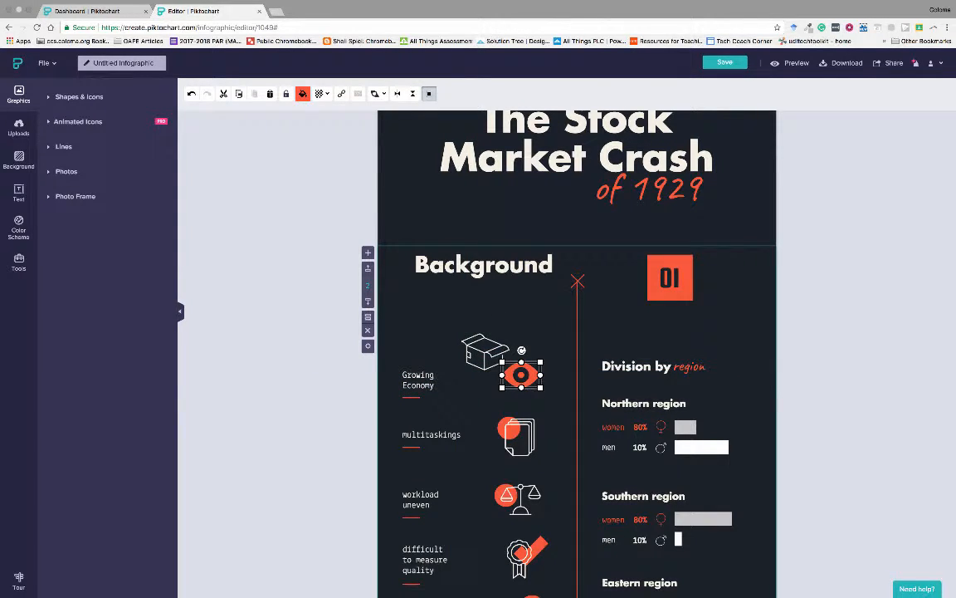
Step: Find a "Dollar Sign" icon, add the solid bold dollar symbol to the Background section, and color it the template's orange
click(79, 97)
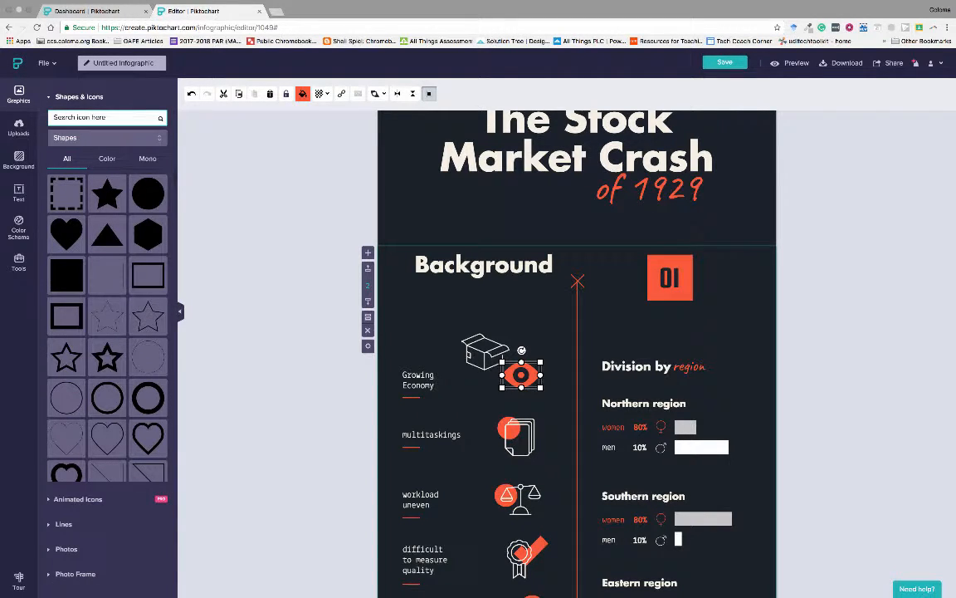
text(Dollar )
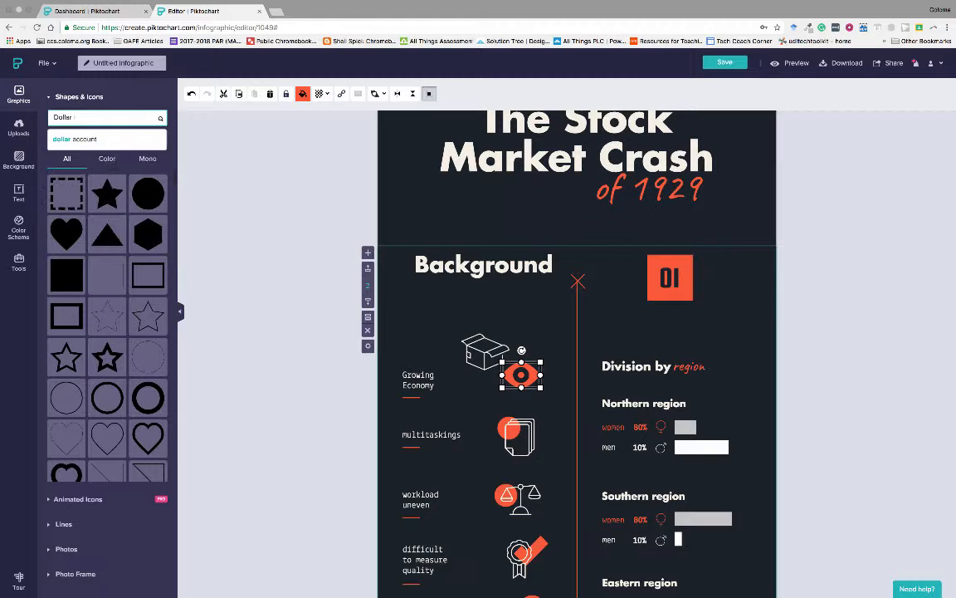
text(Sign)
key(Return)
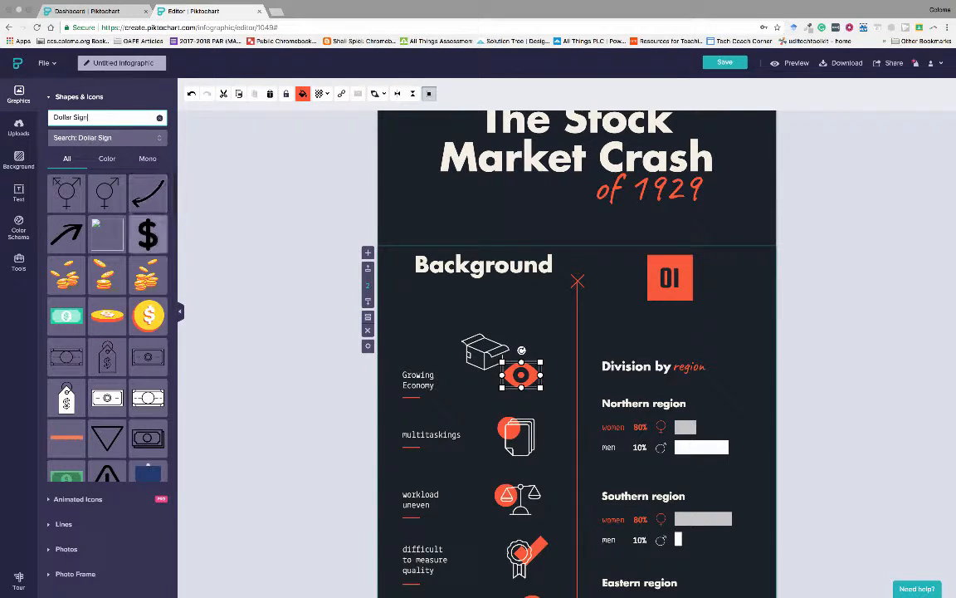
click(147, 234)
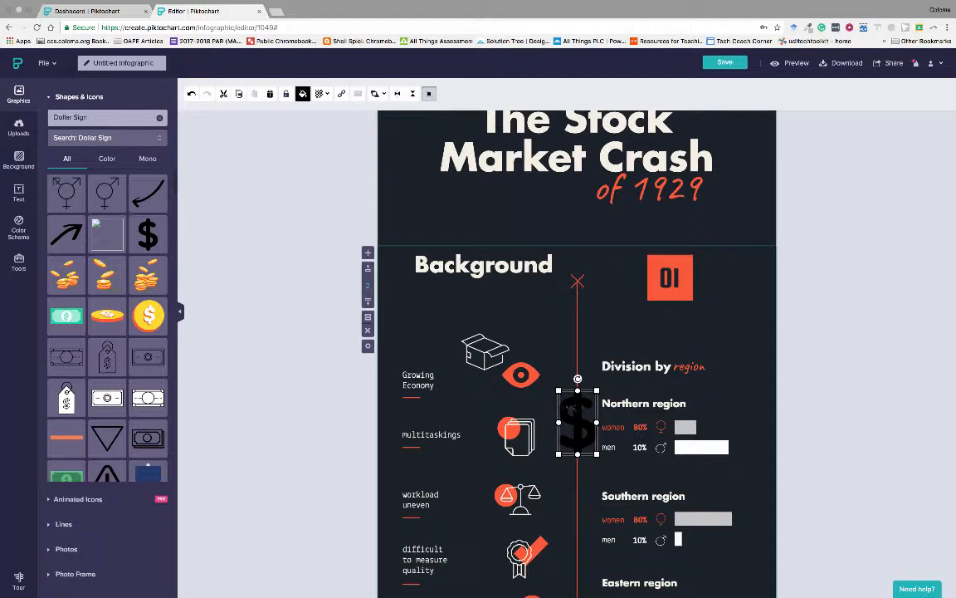
click(303, 93)
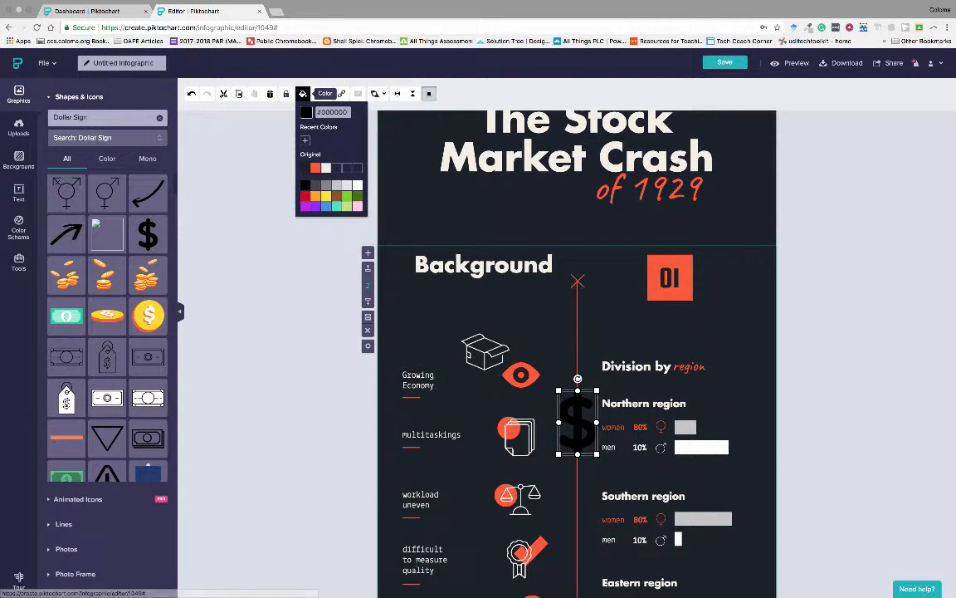
click(316, 168)
Step: Delete the orange eye icon and move the dollar sign into its place beside Growing Economy
click(519, 375)
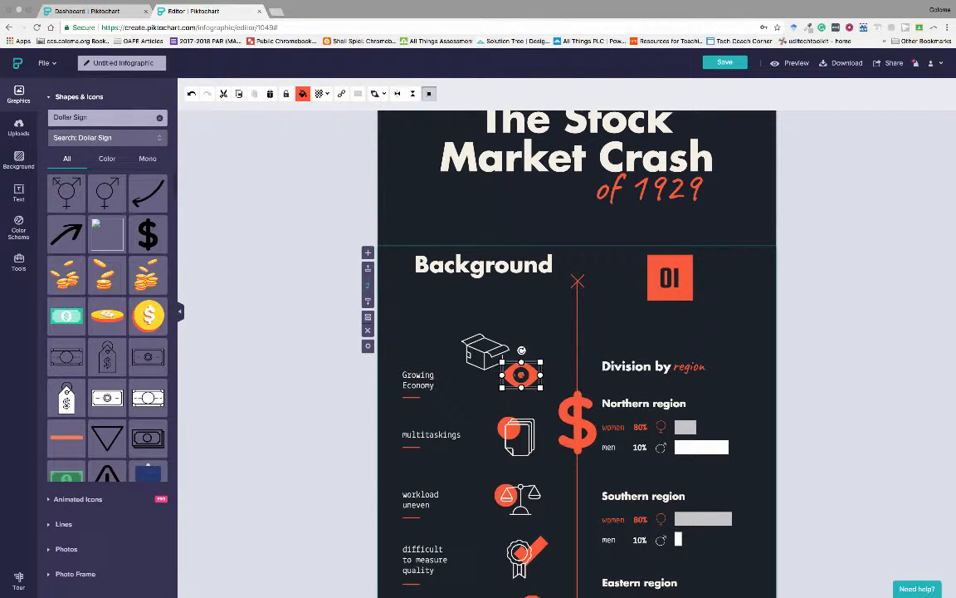
key(Delete)
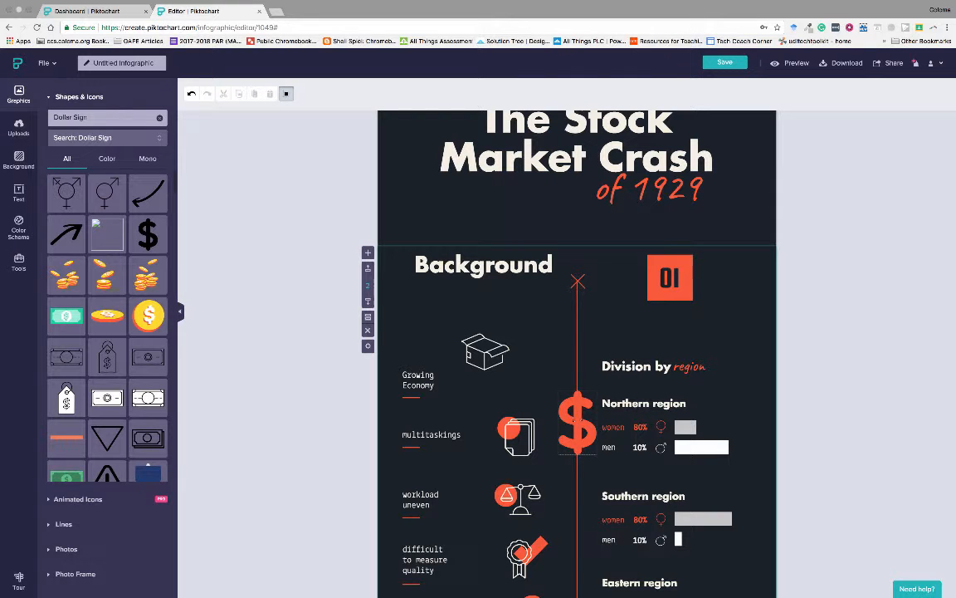
drag(577, 422, 517, 373)
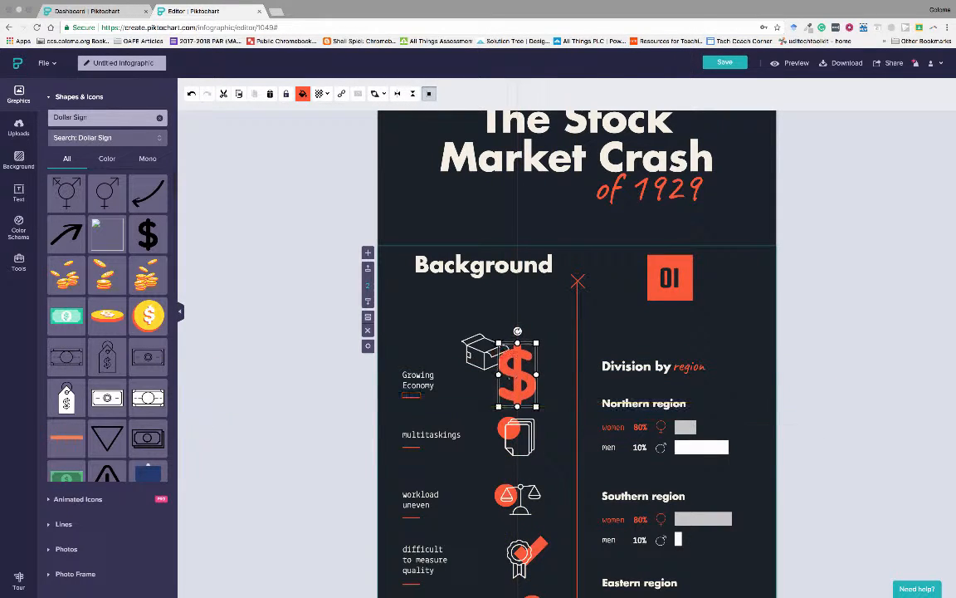
Step: Find a "bank" icon, add the outlined bank building with the dollar sign, and color it the template's off-white
click(486, 352)
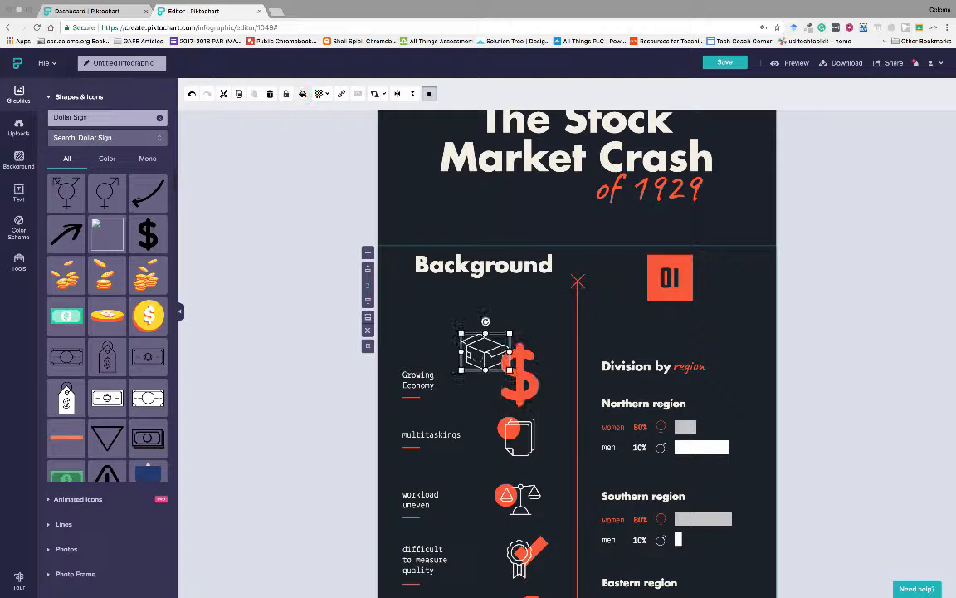
click(83, 117)
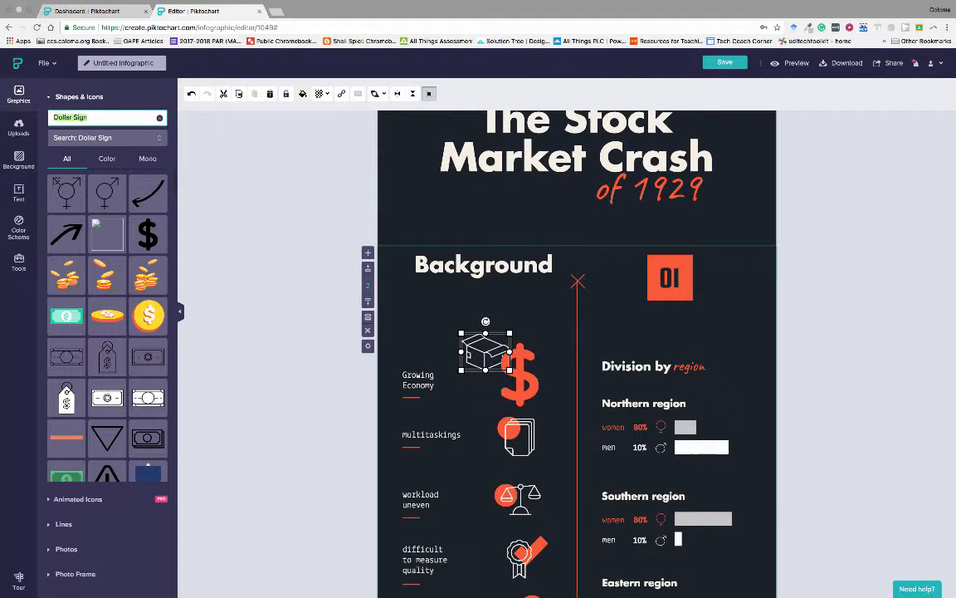
text(bank)
key(Return)
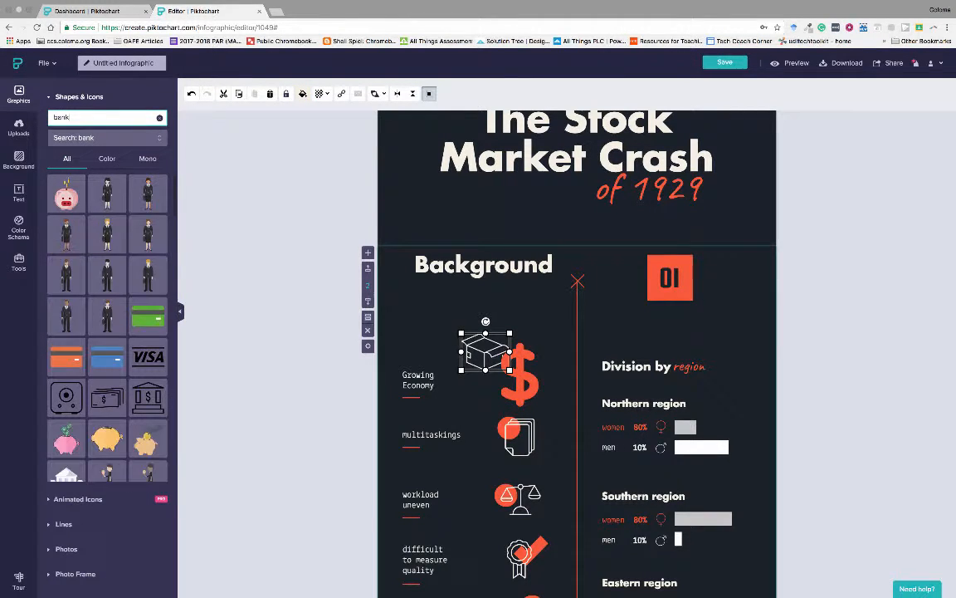
scroll(148, 390, down, 1)
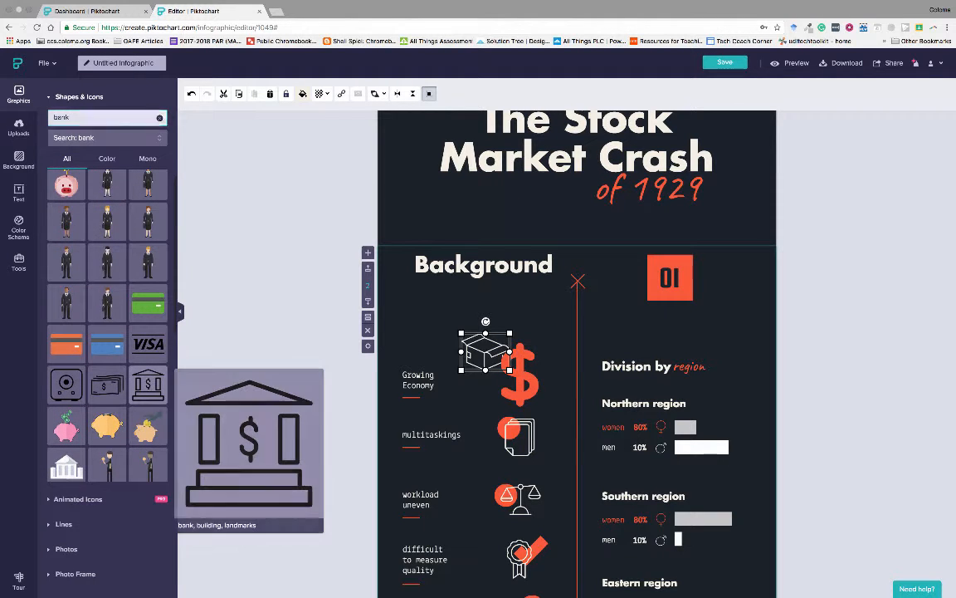
click(147, 384)
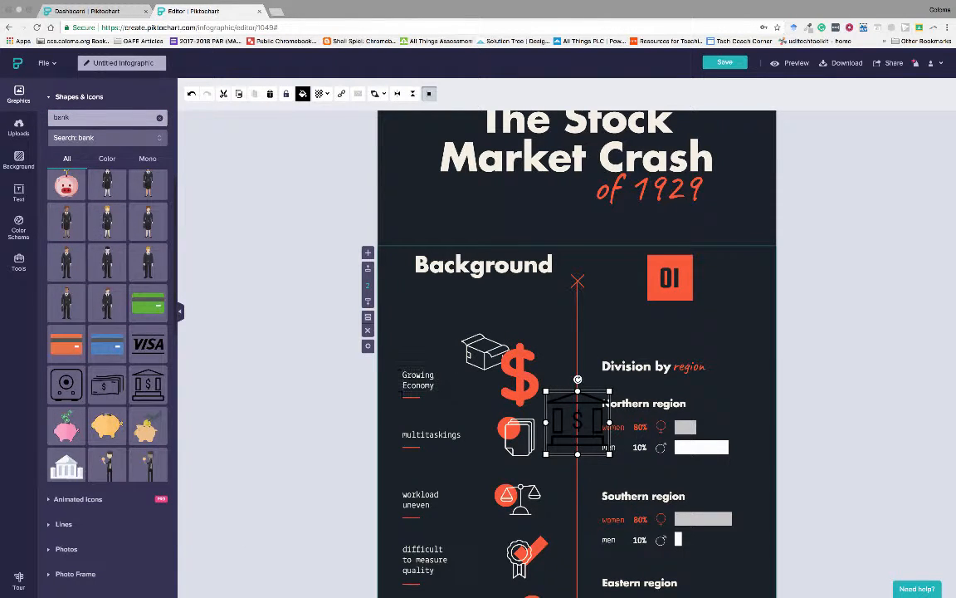
click(303, 94)
click(326, 167)
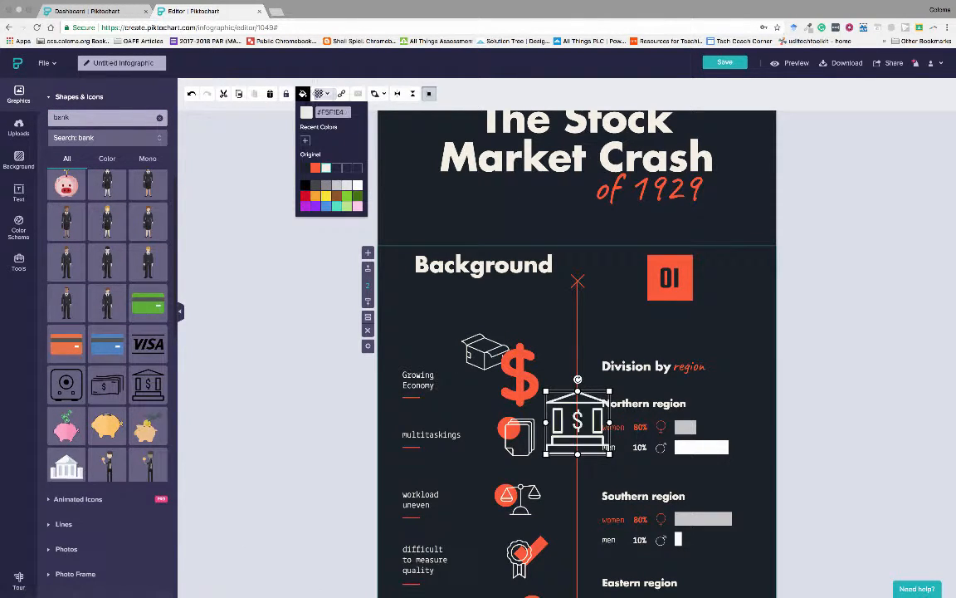
Step: Delete the open box graphic and center the bank building over the orange dollar sign
click(485, 352)
key(Delete)
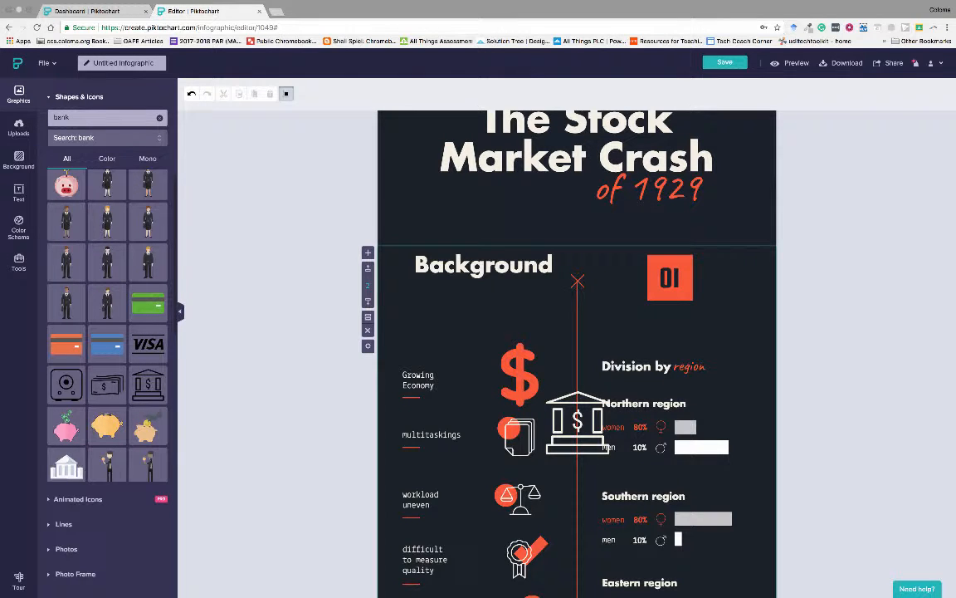
drag(578, 422, 520, 374)
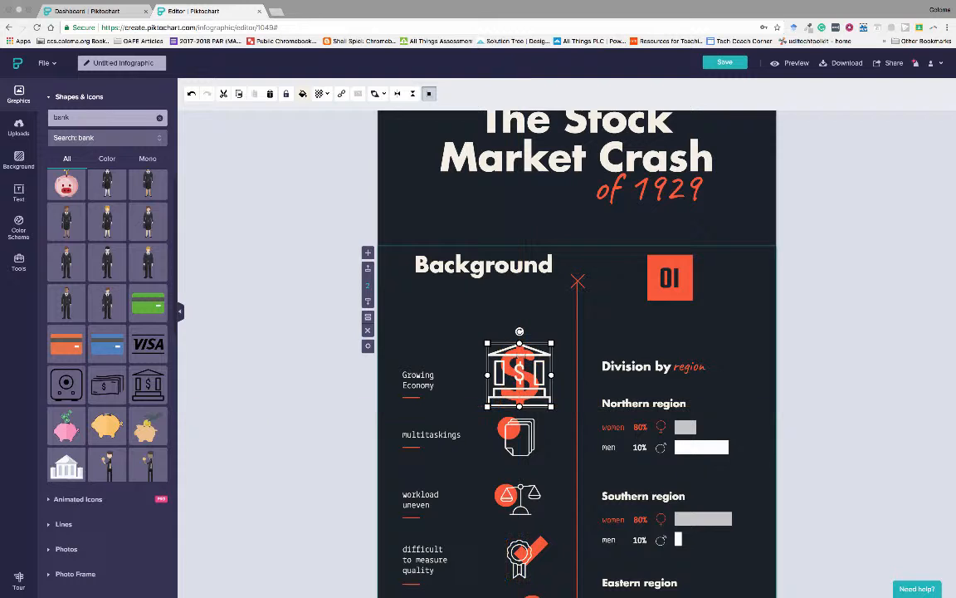
Step: Replace the "multitaskings" label with "Deregulation"
double_click(435, 432)
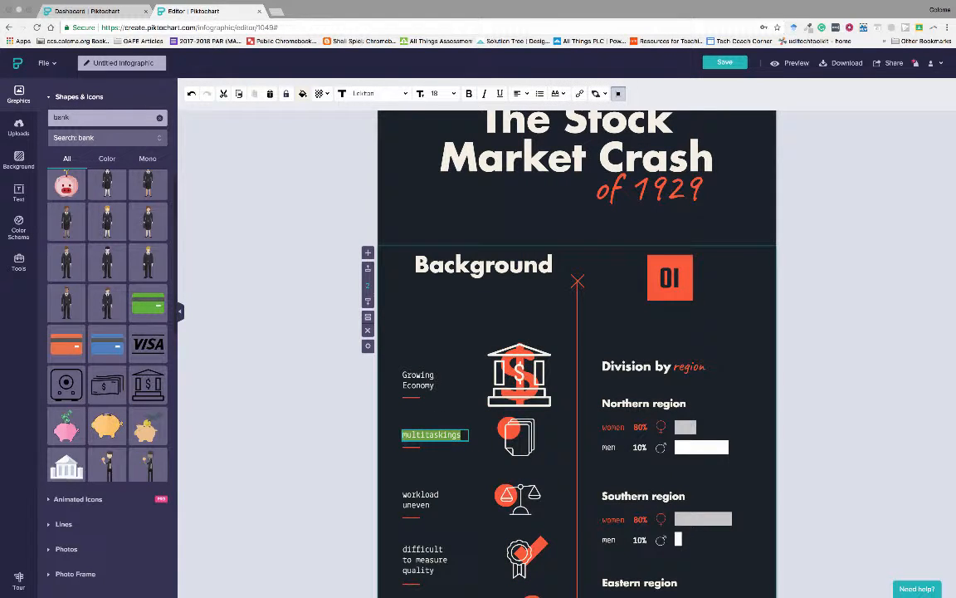
text(Dem)
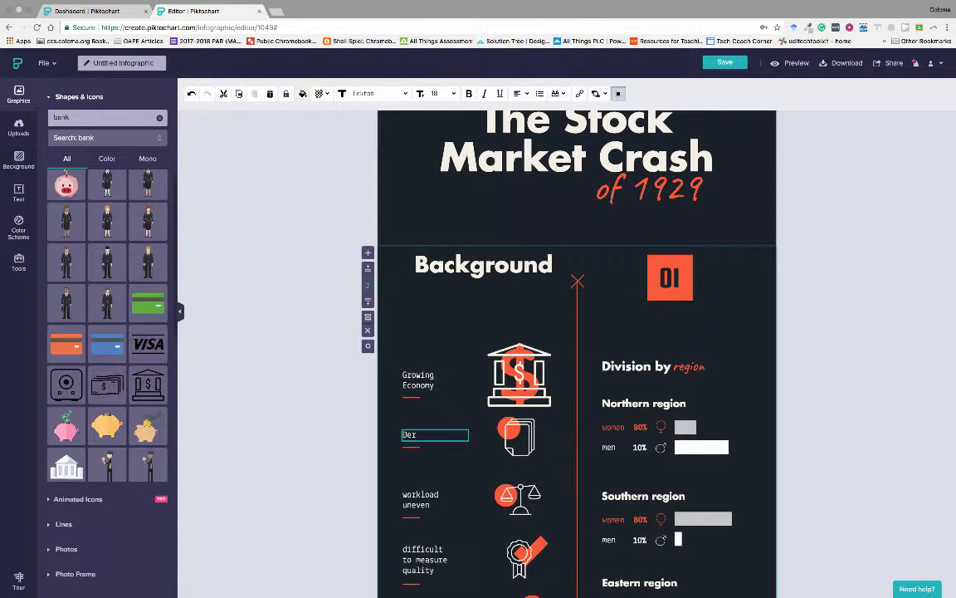
text(egulation)
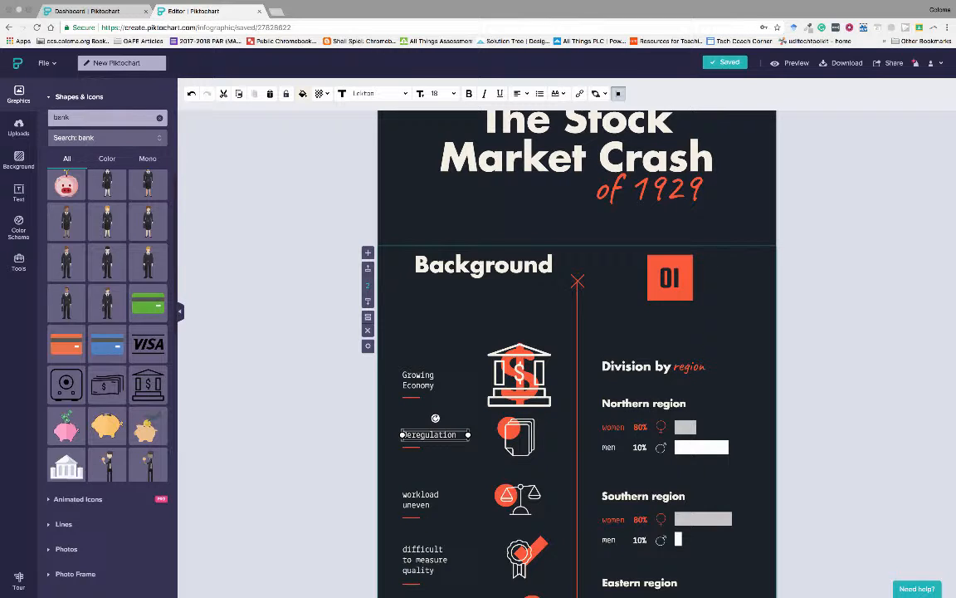
Step: Replace the "Northern region" subheading with "Total Investment"
scroll(743, 375, down, 1)
double_click(644, 355)
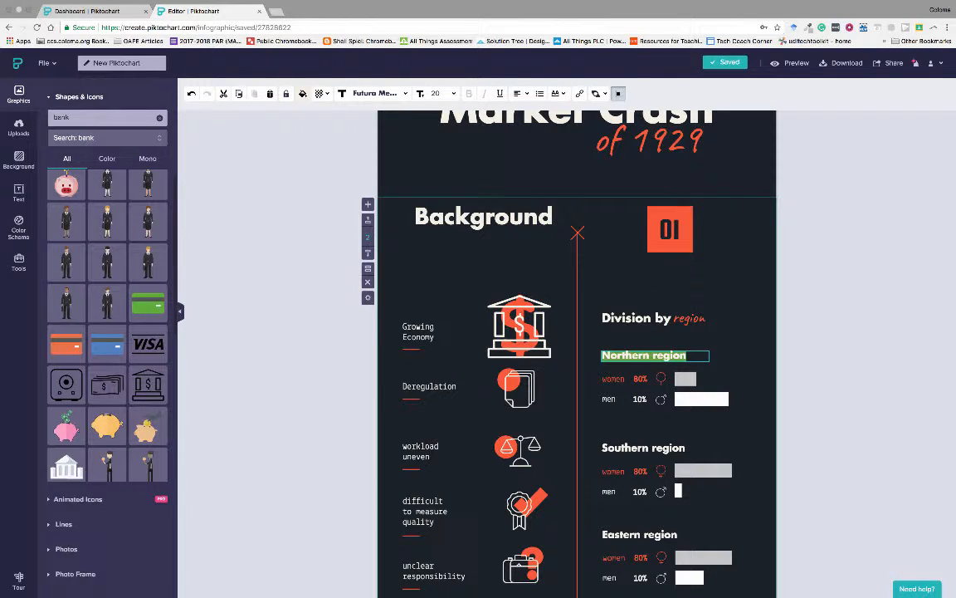
text(Total inv)
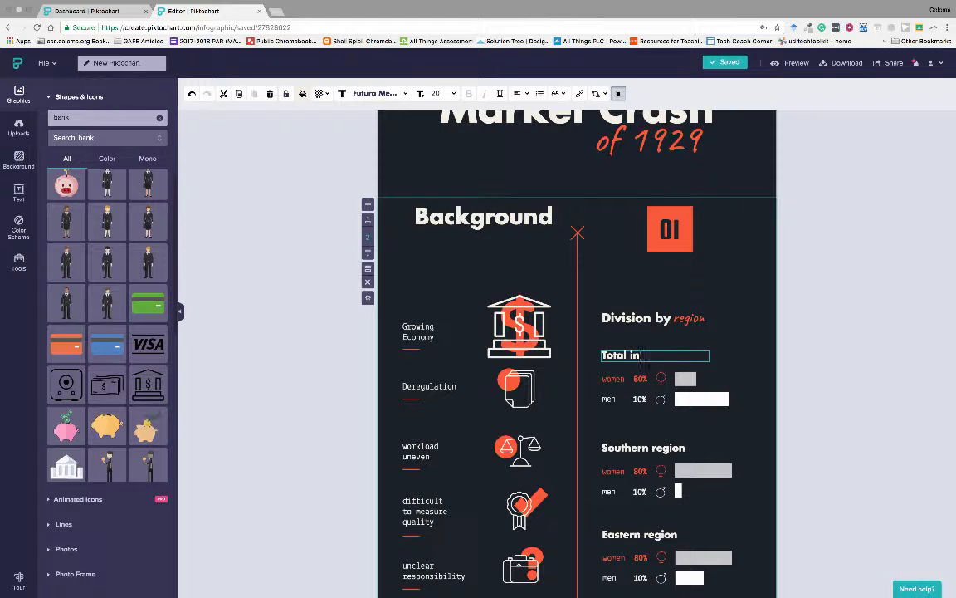
text(ment)
key(Escape)
Step: Delete the male and female symbols from the Total Investment rows
click(640, 400)
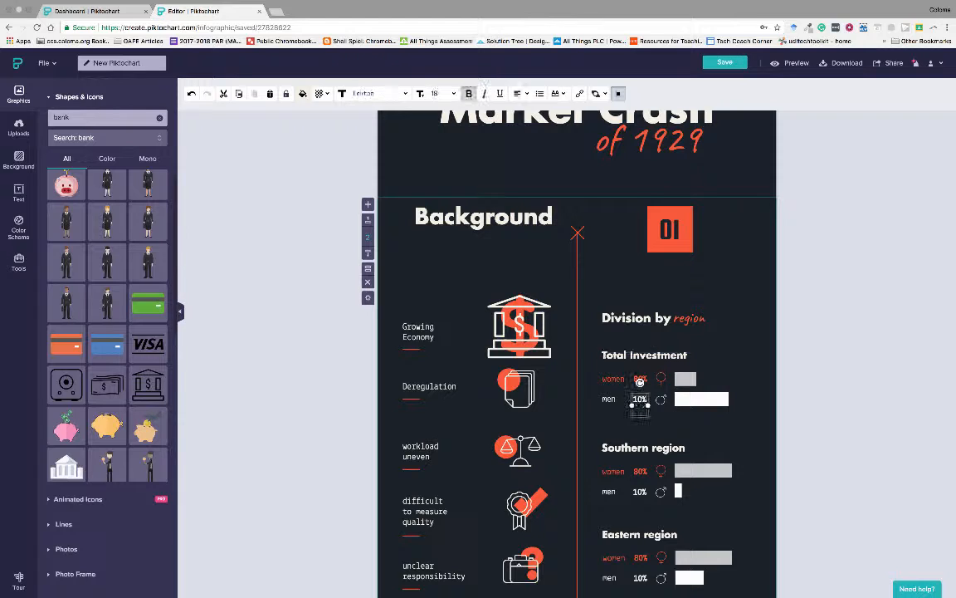
click(661, 400)
key(Delete)
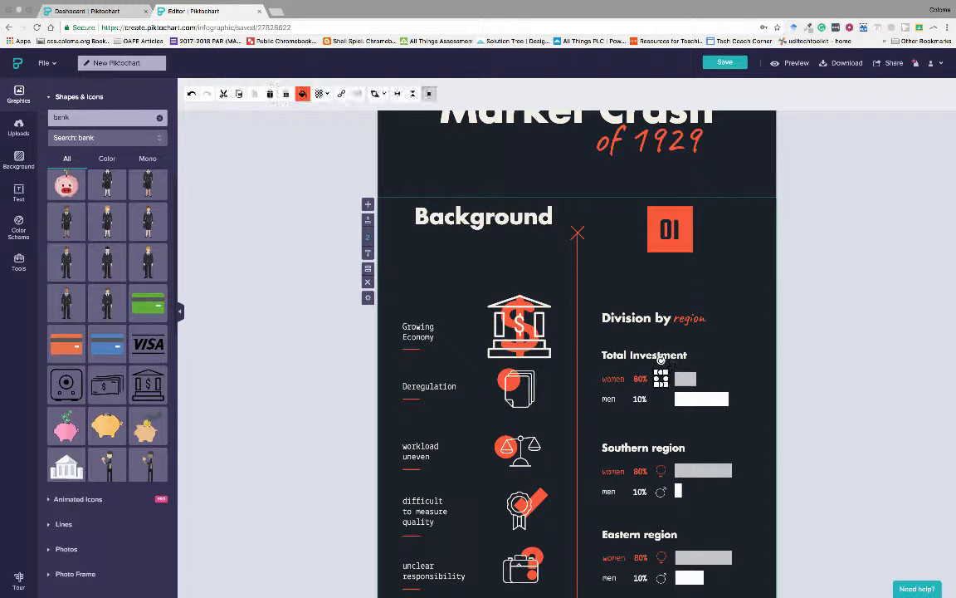
Step: Relabel the Total Investment rows "Stocks" and "Metals", widening the Metals text box so the word fits on one line
click(614, 377)
double_click(615, 378)
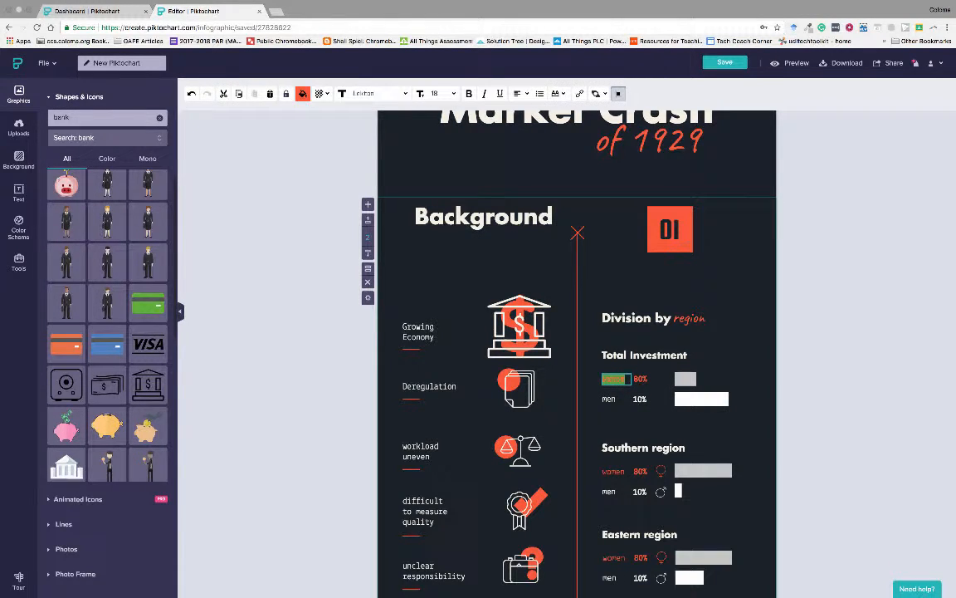
text(Stocks)
double_click(614, 400)
text(Metals)
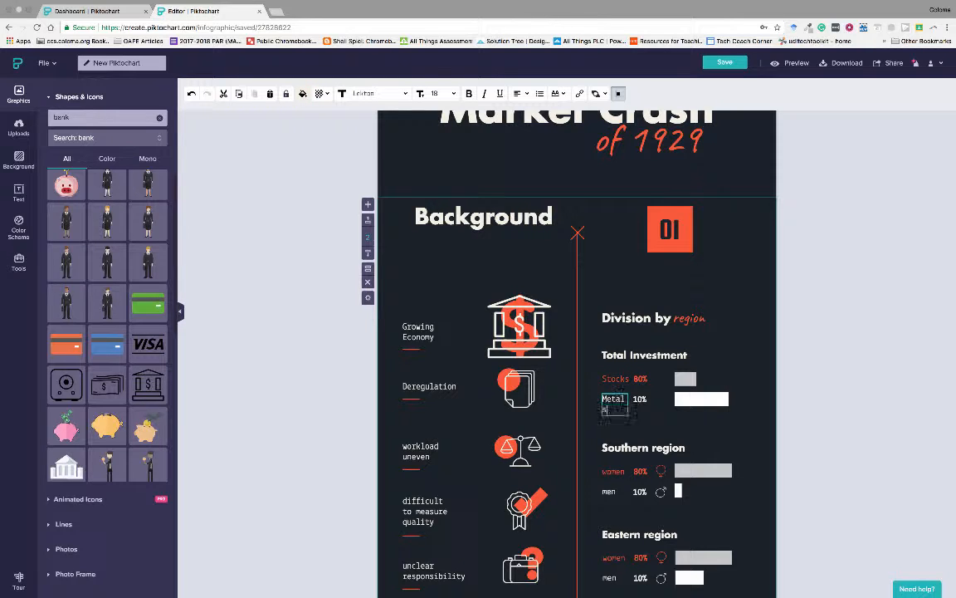
key(Escape)
drag(627, 404, 632, 404)
key(Escape)
Step: Change the Metals percentage label to 20%
click(640, 378)
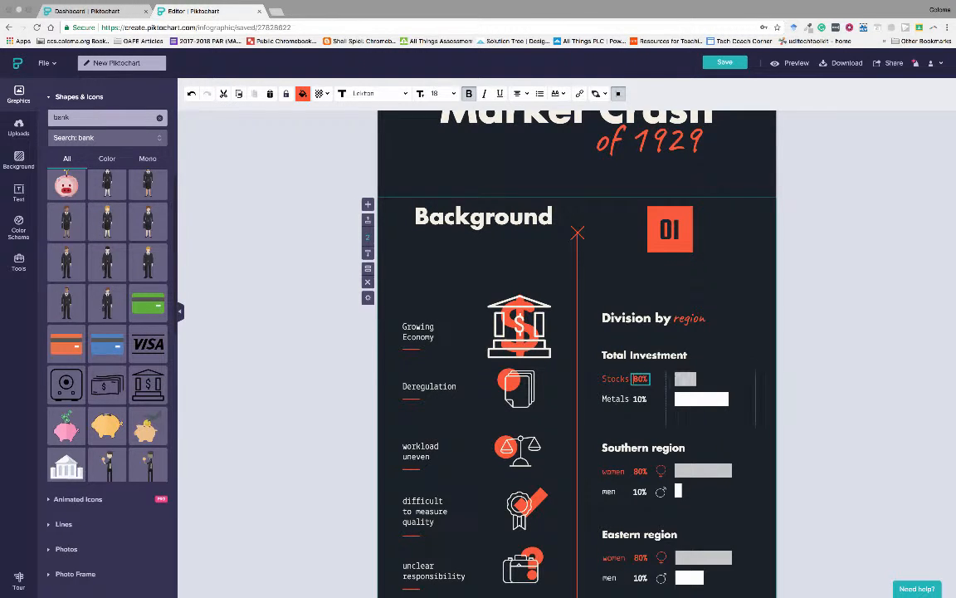
click(686, 378)
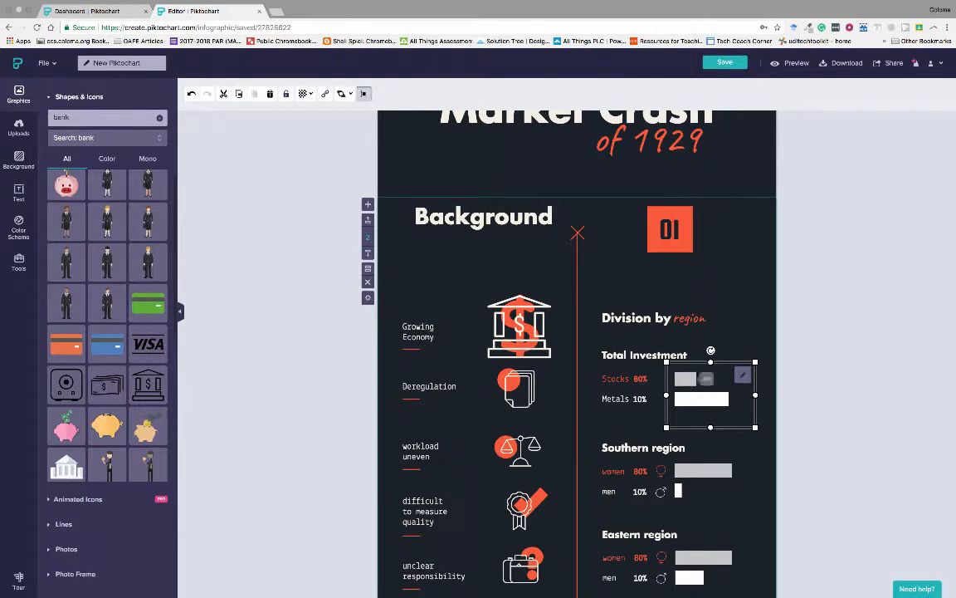
click(639, 398)
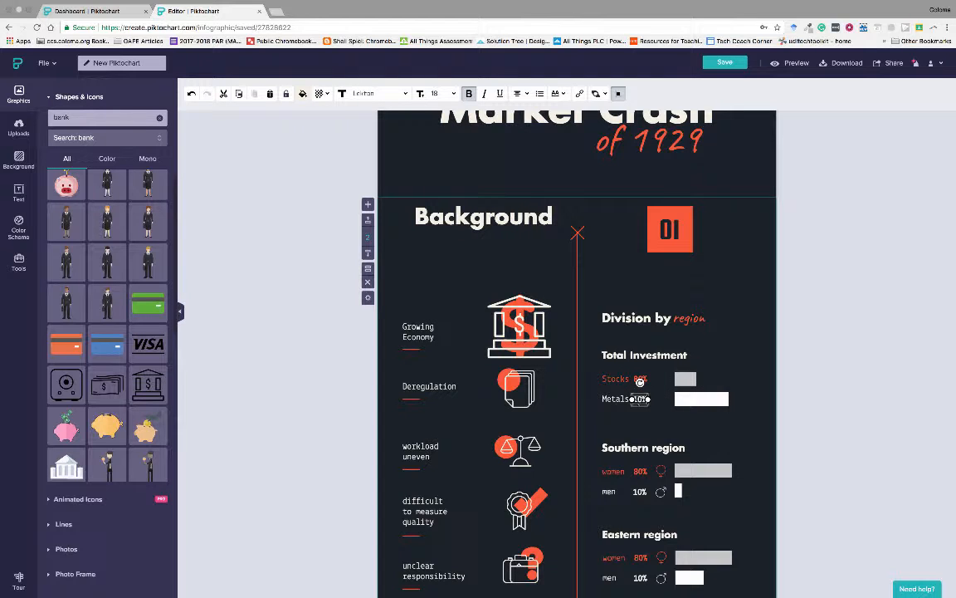
key(BackSpace)
text(2)
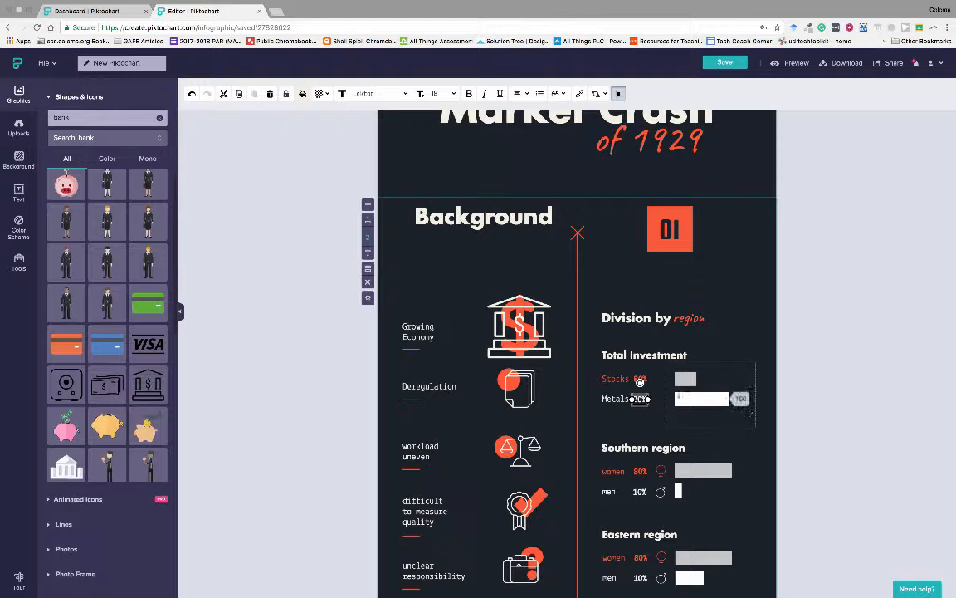
Step: Open the Total Investment bar chart's data and set the women row to 80 and the men row to 20
click(742, 374)
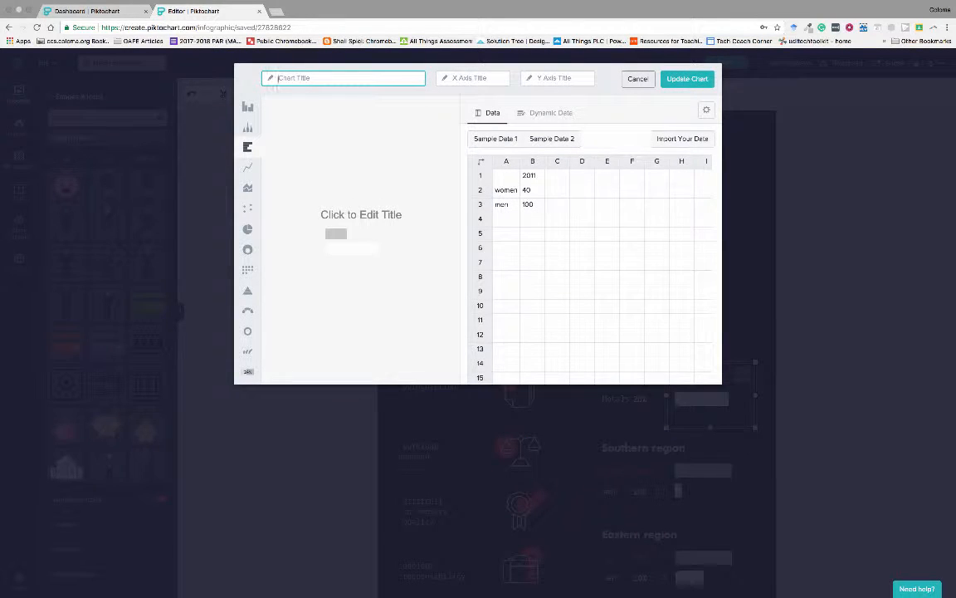
click(532, 175)
double_click(532, 190)
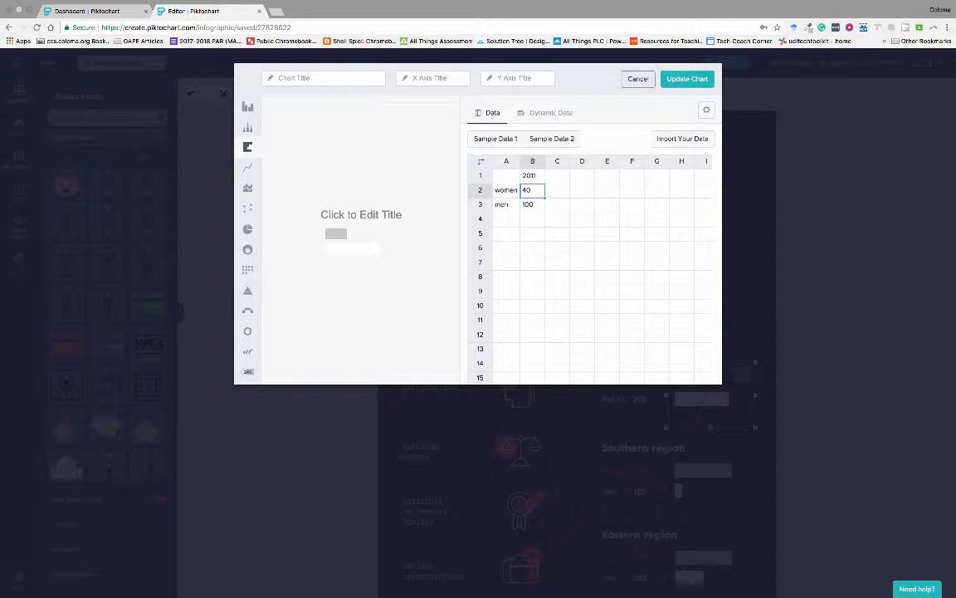
text(80)
key(Tab)
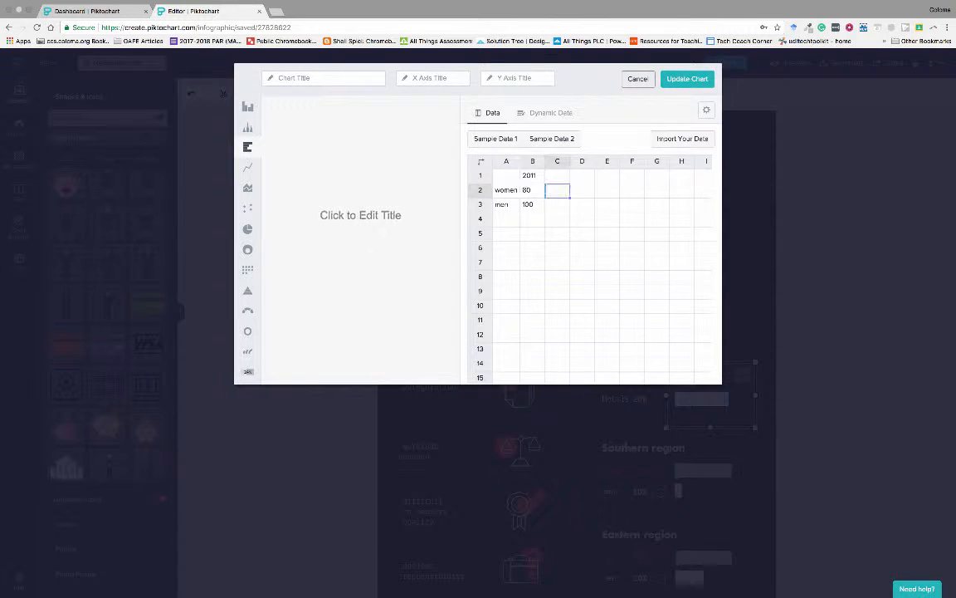
key(Down)
key(Left)
text(20)
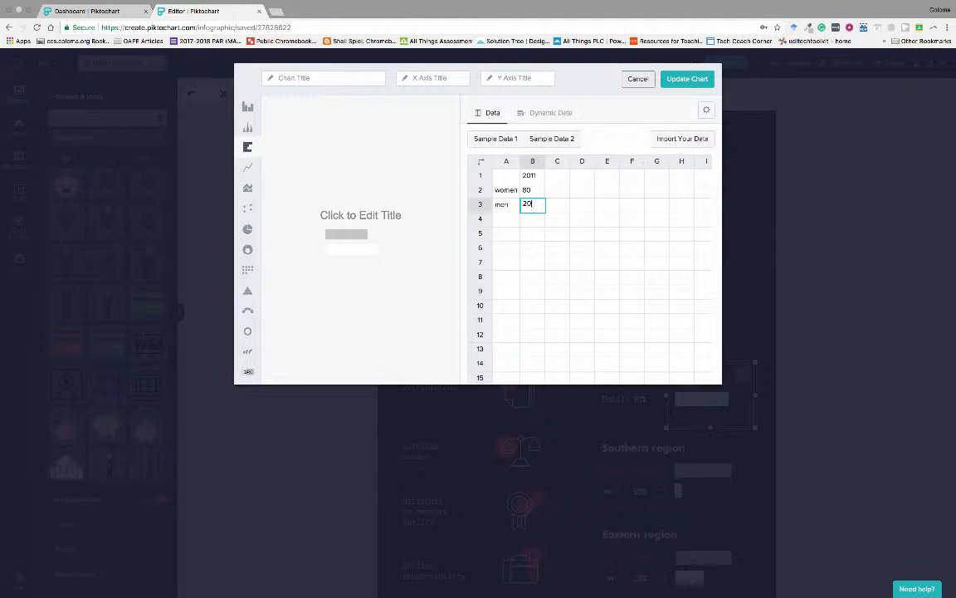
Step: Rename the chart's data rows from women and men to "stock" and "metal"
key(Left)
key(Up)
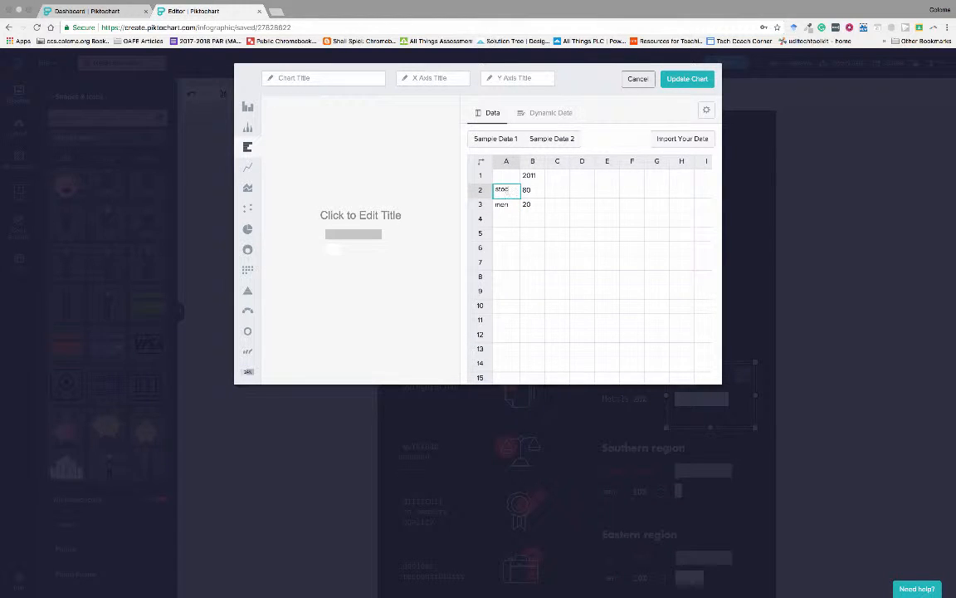
text(stock)
key(Return)
text(metal)
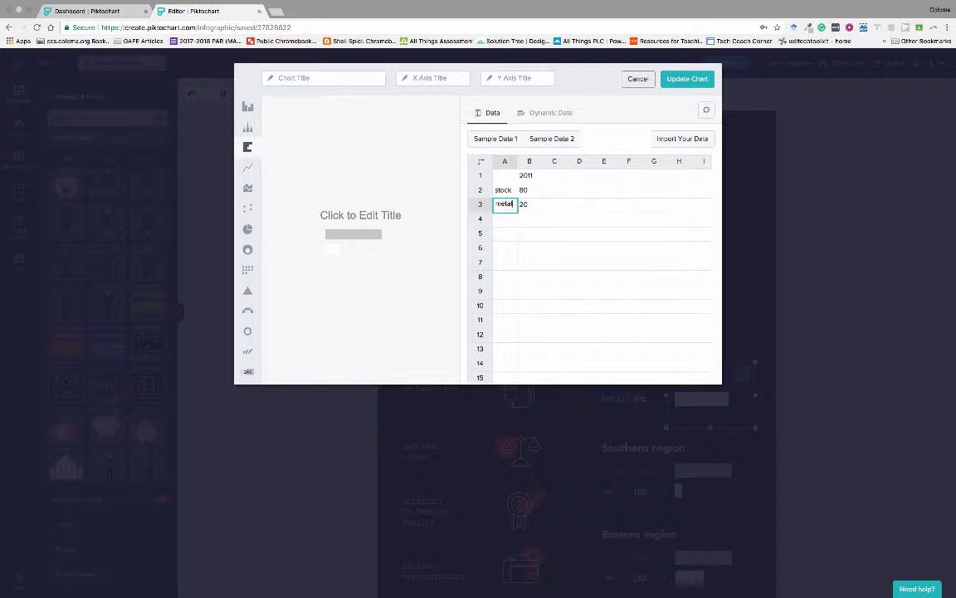
Step: Apply the edited stock and metal data to the Total Investment bar chart
key(Return)
click(687, 79)
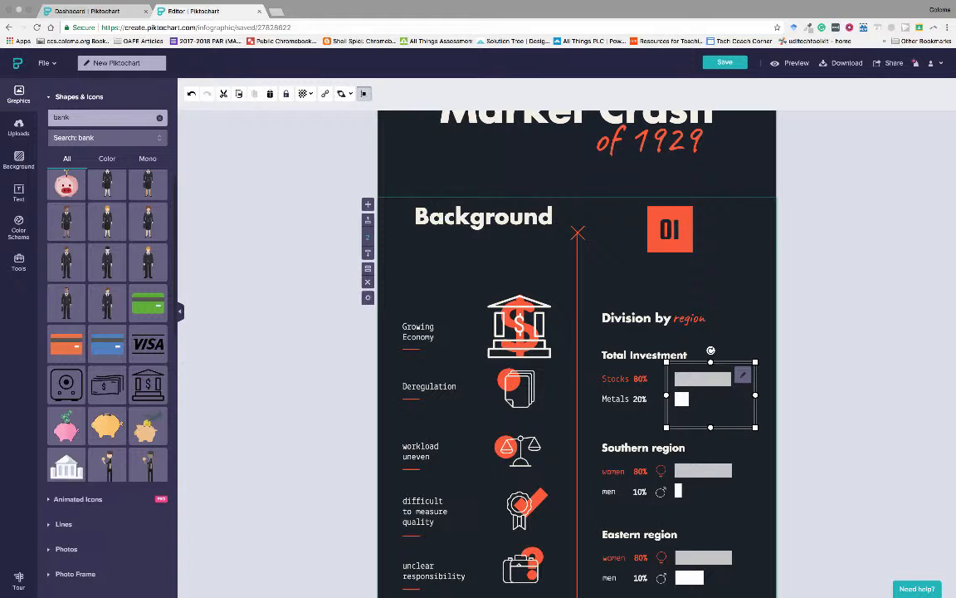
scroll(577, 349, down, 1)
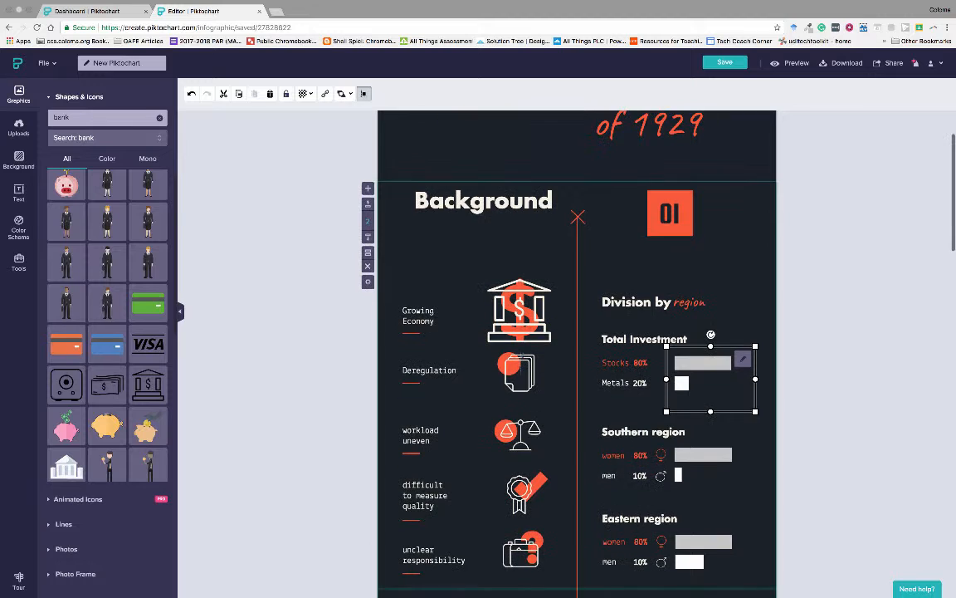
Step: Try out the blue credit card icon on the Background section and delete it again
mouse_move(148, 304)
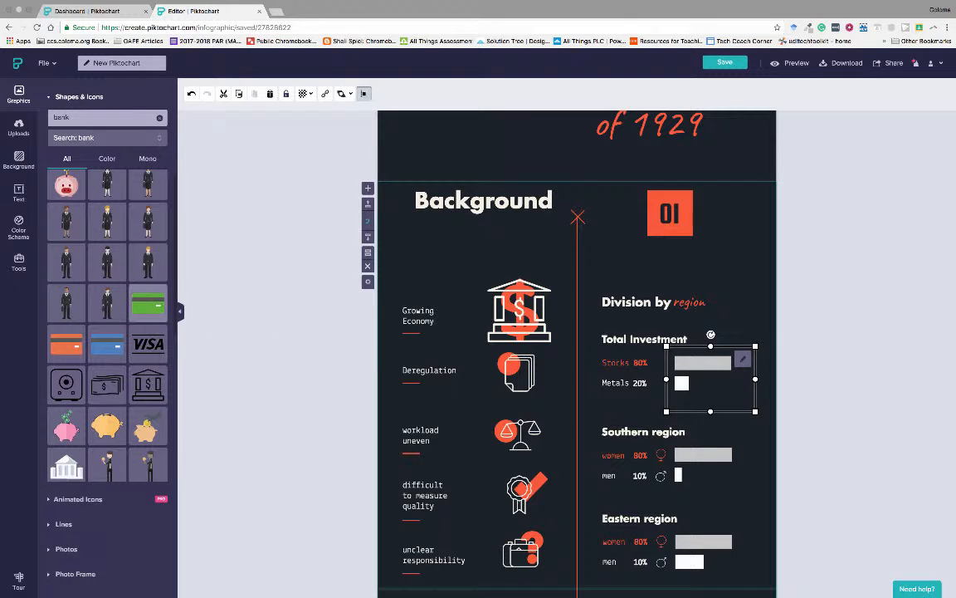
click(107, 344)
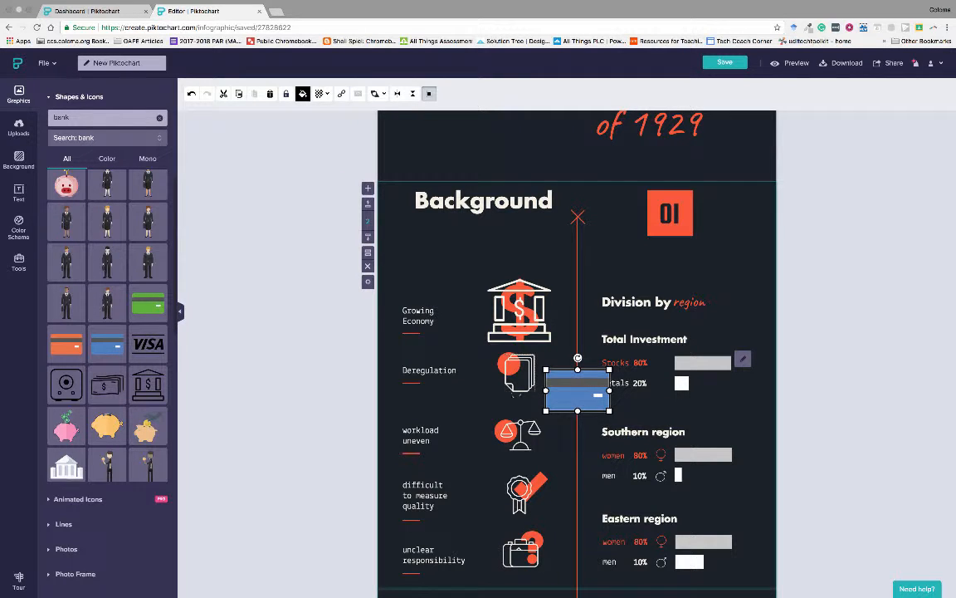
key(Delete)
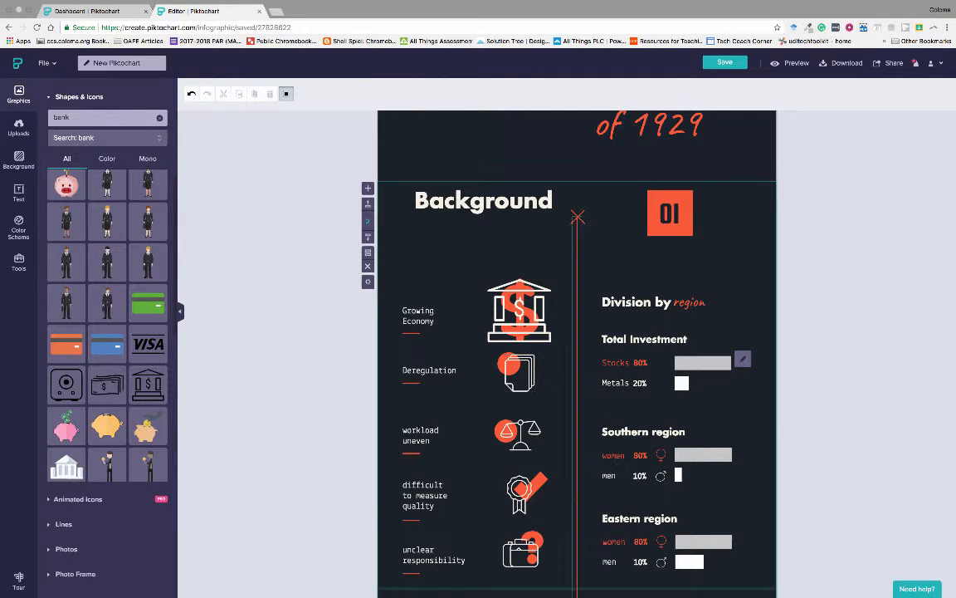
Step: Look over the infographic down to section 02 and display the available chart, map and video tools
scroll(577, 353, down, 3)
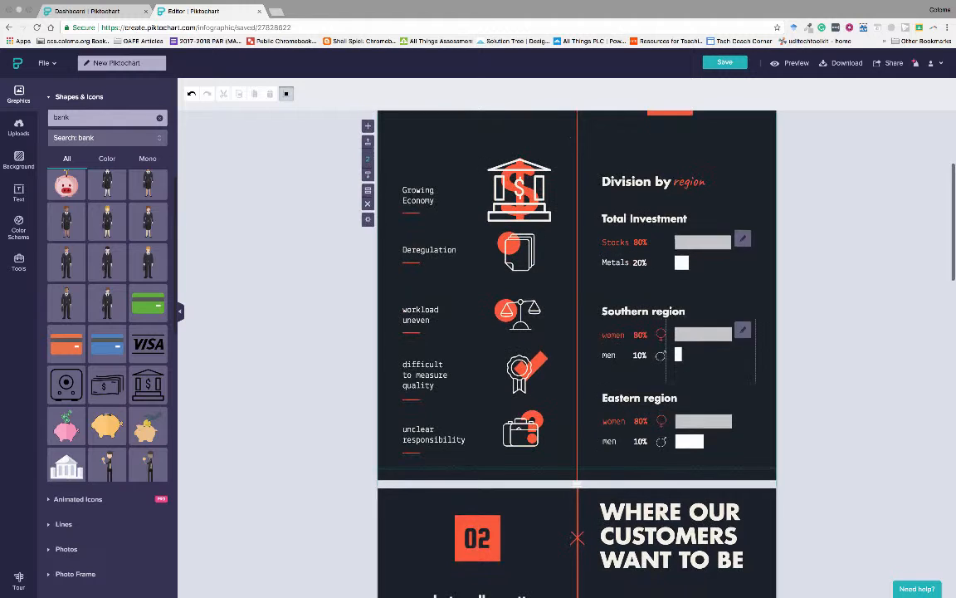
scroll(577, 353, up, 2)
scroll(577, 353, down, 3)
scroll(577, 353, down, 3)
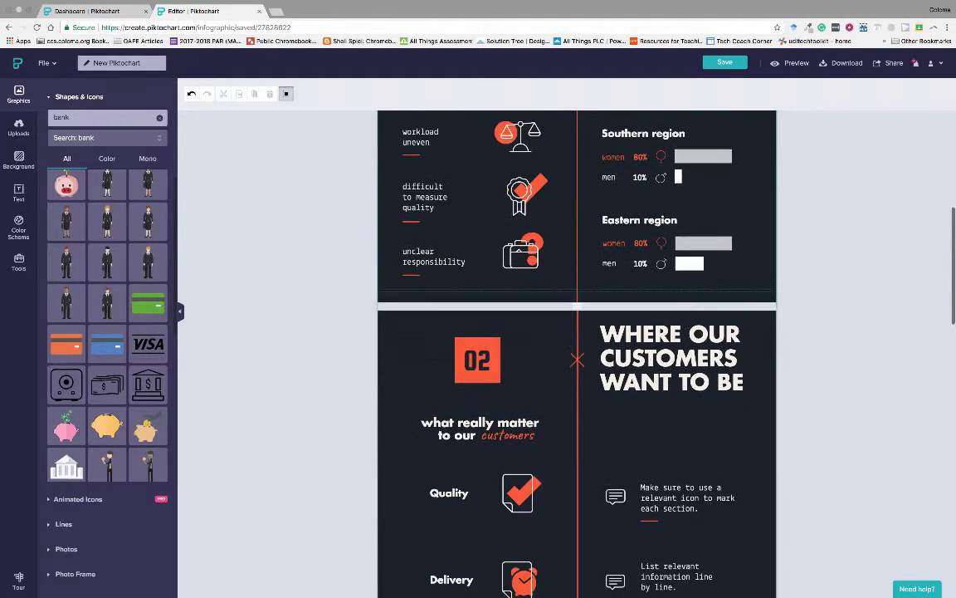
scroll(577, 353, up, 6)
scroll(482, 177, up, 4)
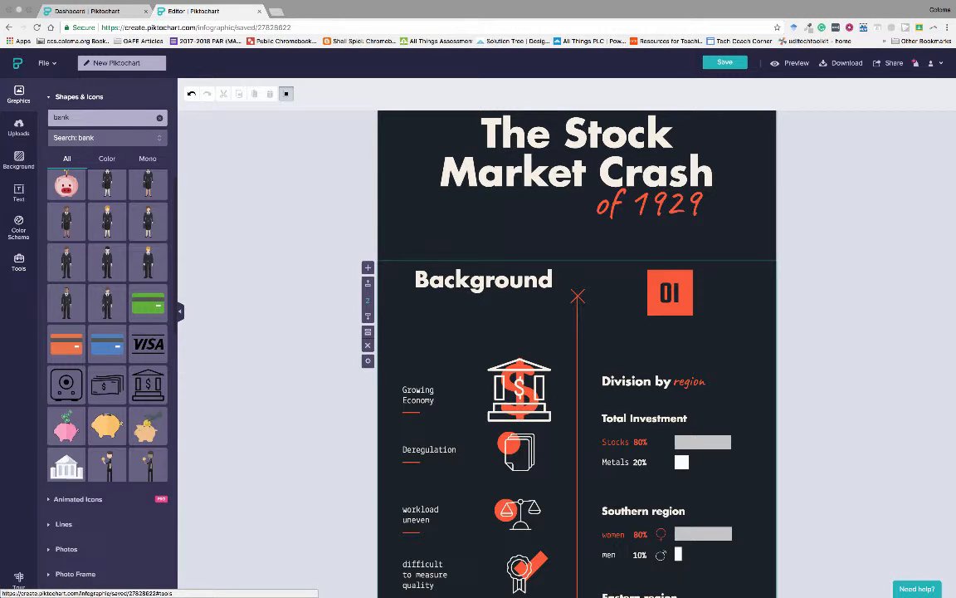
click(18, 262)
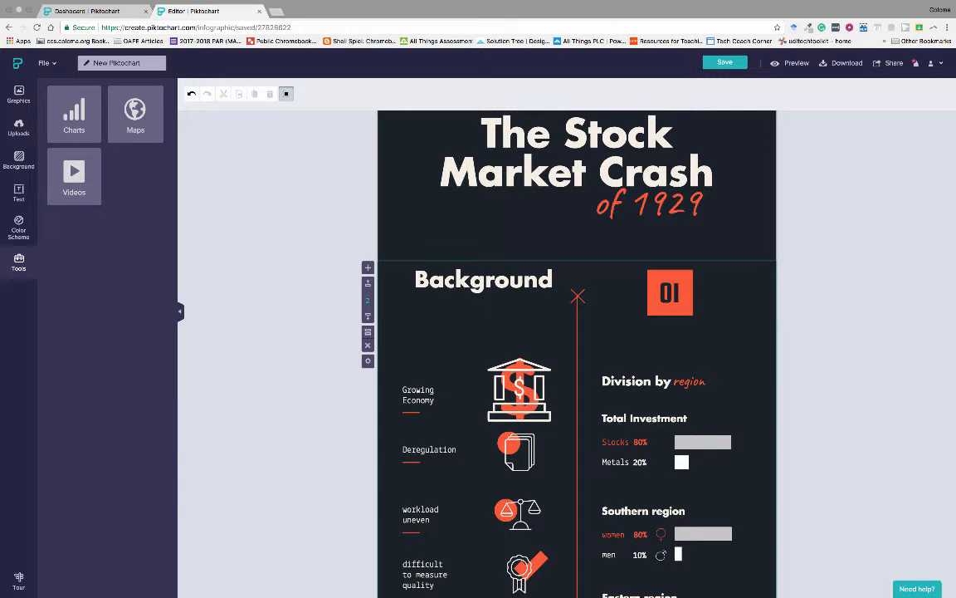
Step: Save the Stock Market Crash infographic
click(725, 63)
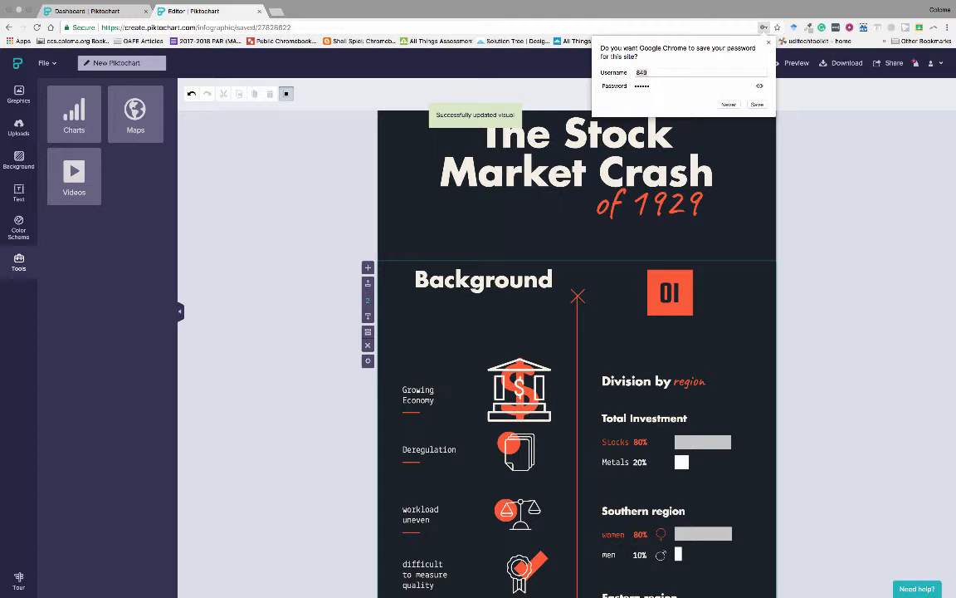
scroll(577, 349, down, 3)
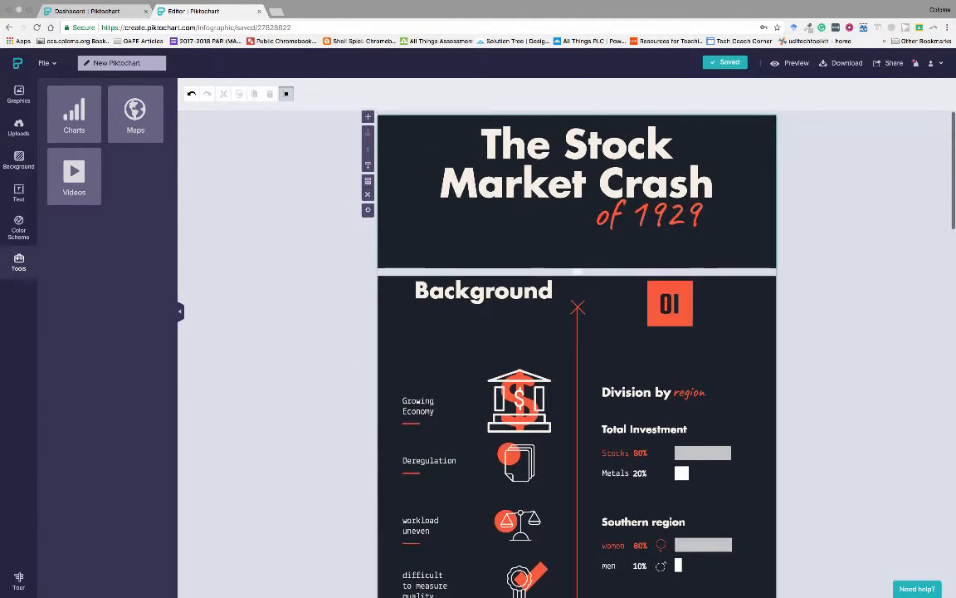
scroll(577, 348, up, 3)
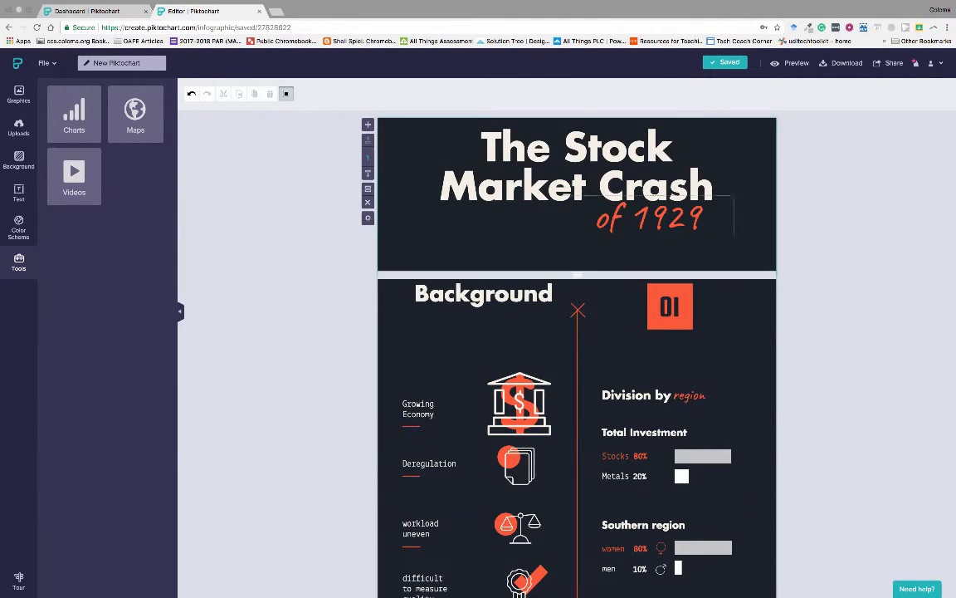